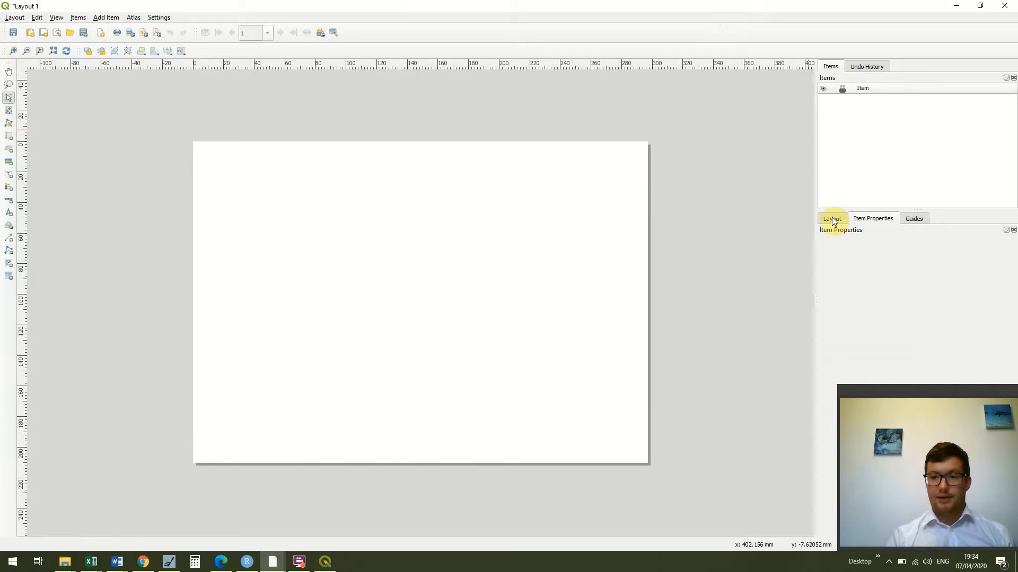
left_click(831, 219)
left_click_drag(937, 395, 644, 363)
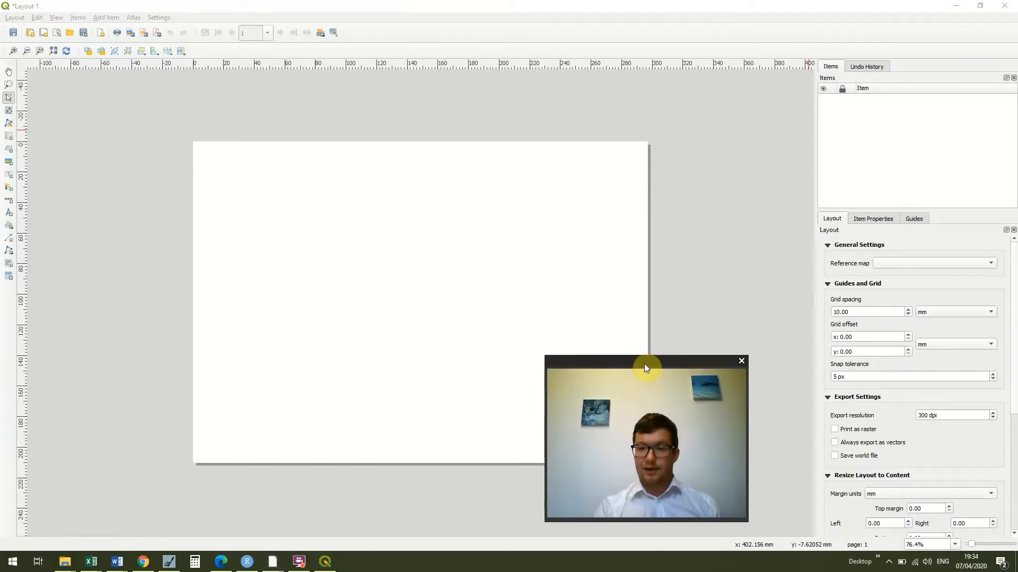
left_click(992, 265)
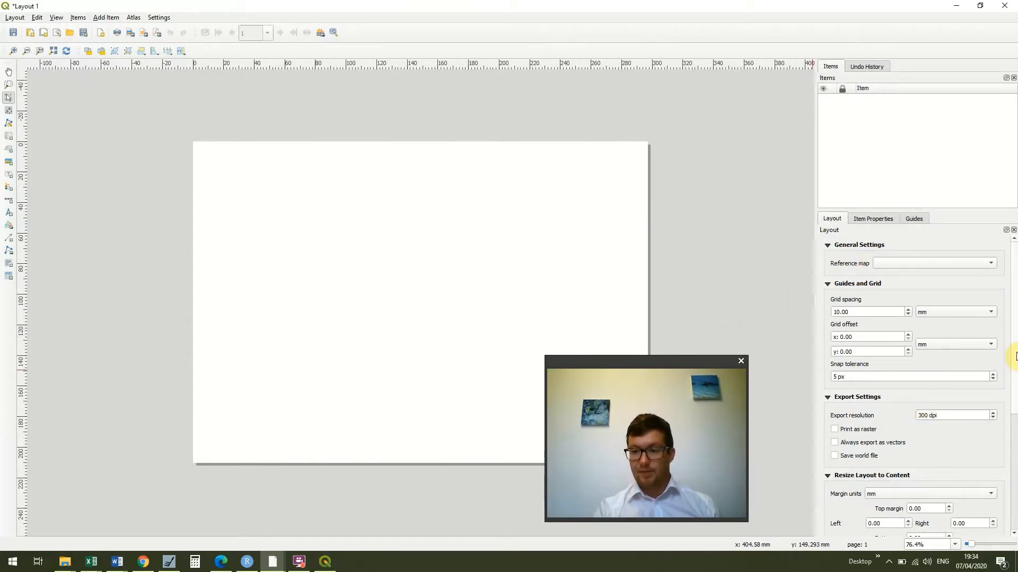
mouse_move(1016, 357)
left_mouse_down()
mouse_move(1016, 439)
mouse_move(1016, 365)
left_mouse_up()
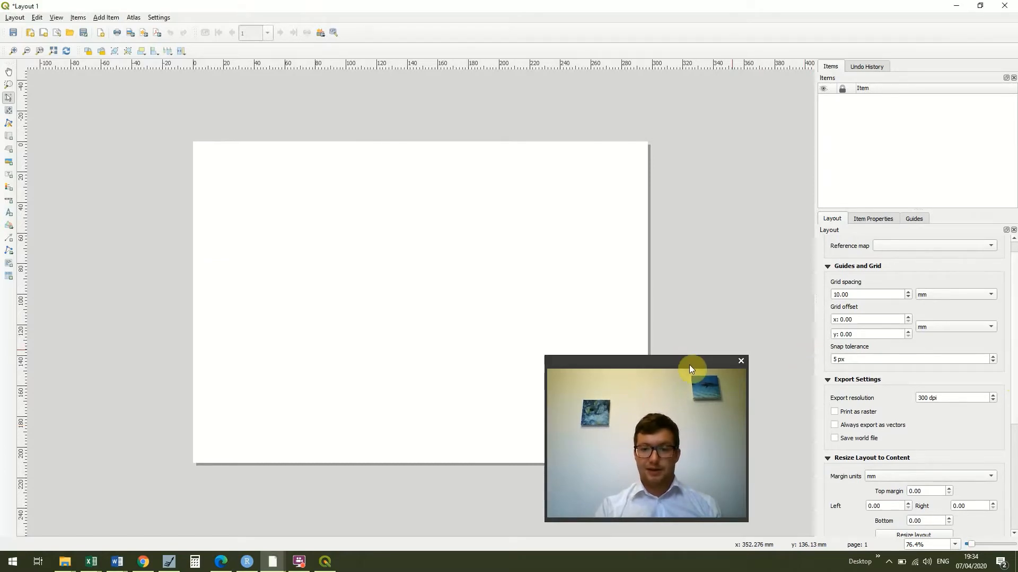
left_click_drag(688, 359, 946, 355)
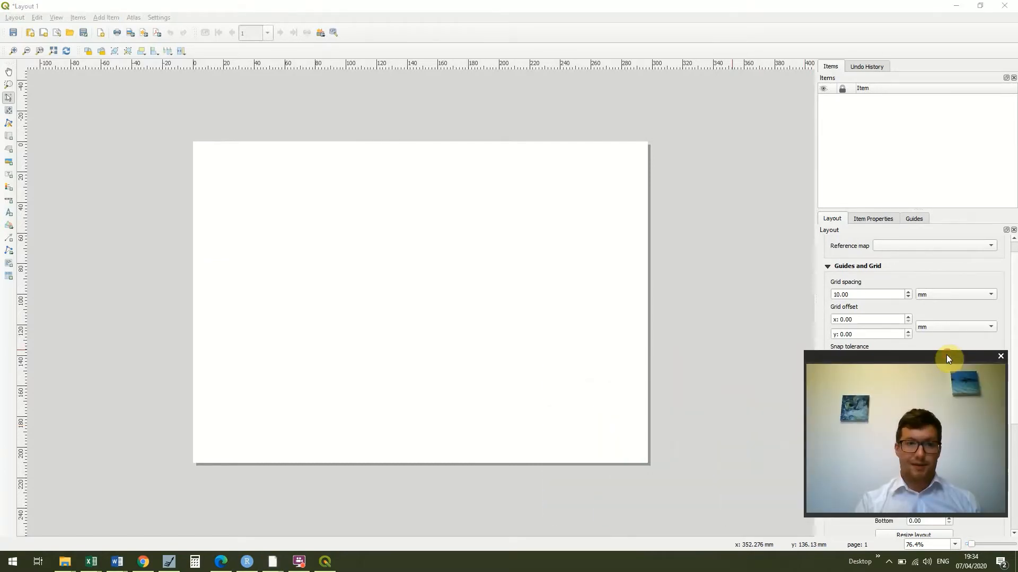
Add a map item to the layout that covers the whole page from corner to corner
left_click(111, 18)
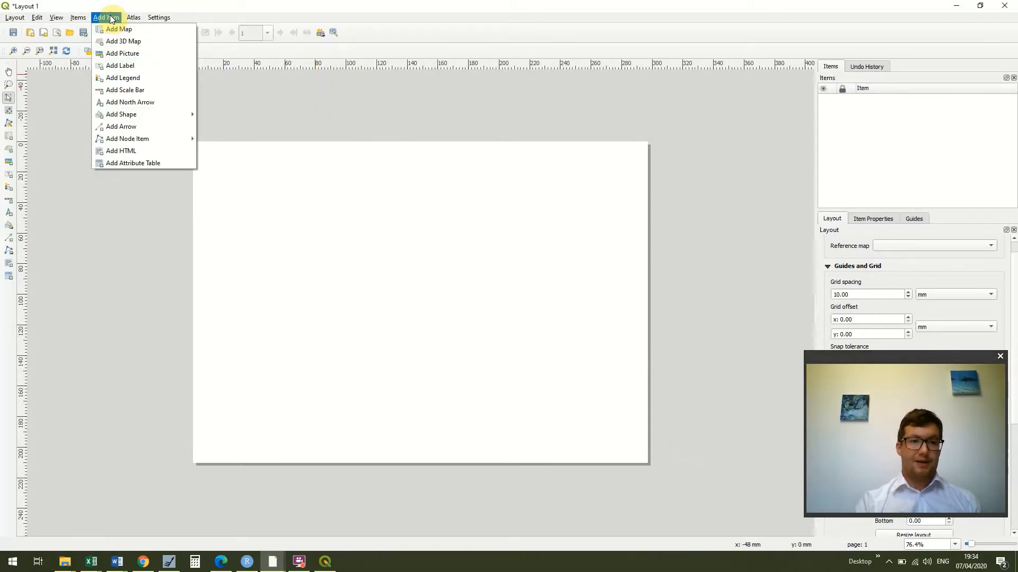
left_click(125, 31)
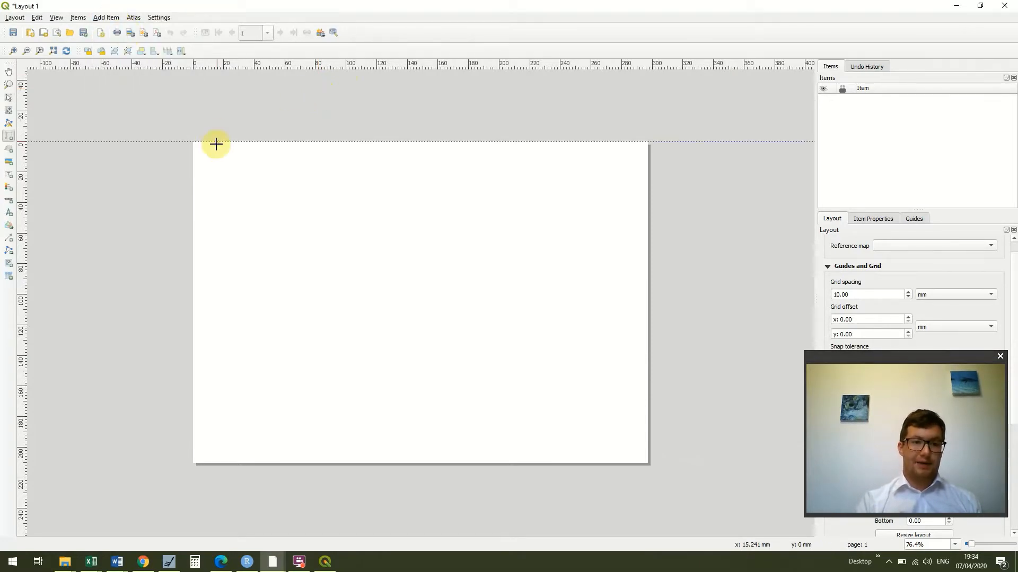
left_click_drag(194, 141, 646, 461)
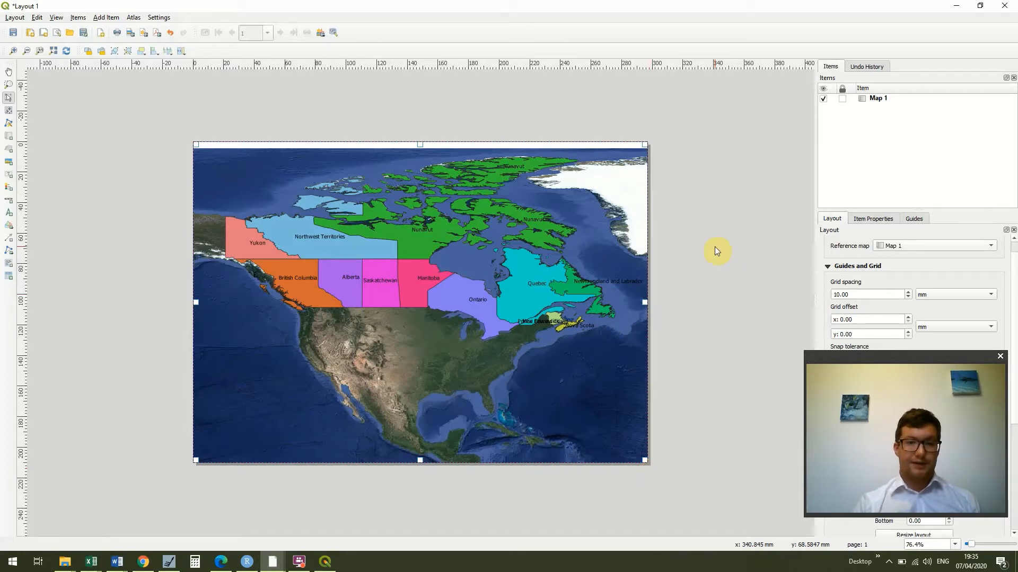
Add a legend and place it over the map against the page's left edge, starting just below British Columbia
left_click(118, 21)
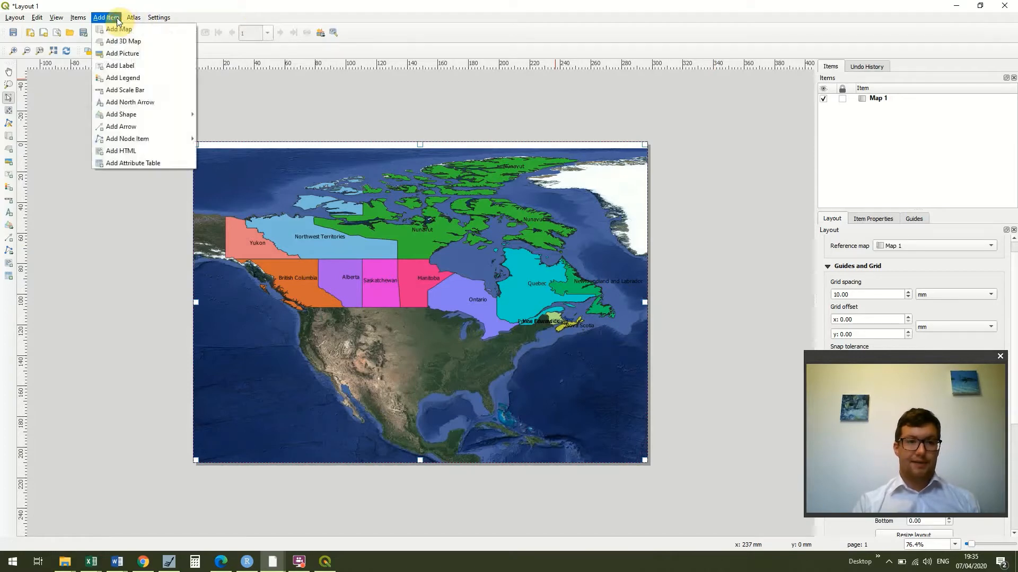
left_click(141, 77)
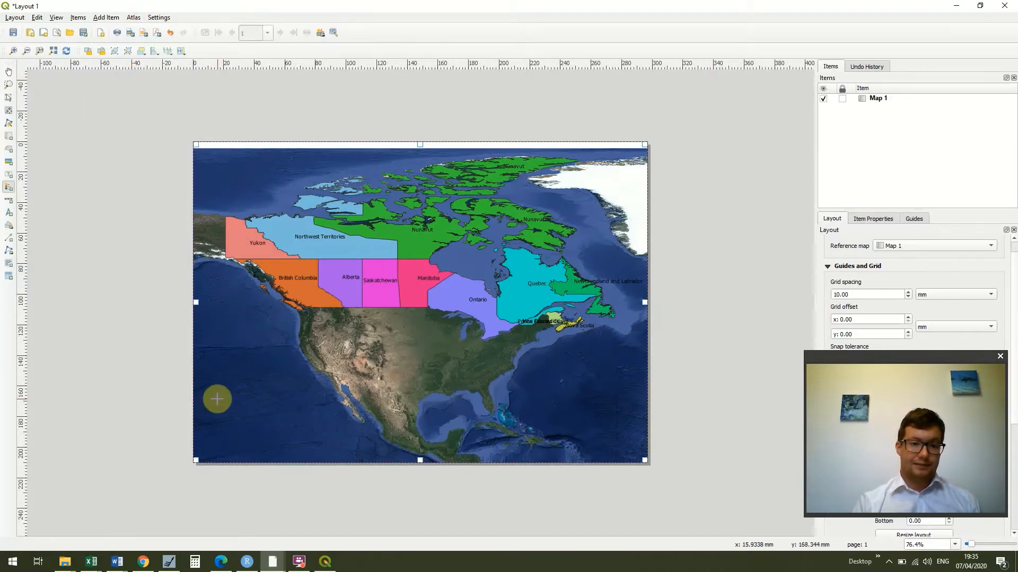
left_click_drag(212, 423, 290, 461)
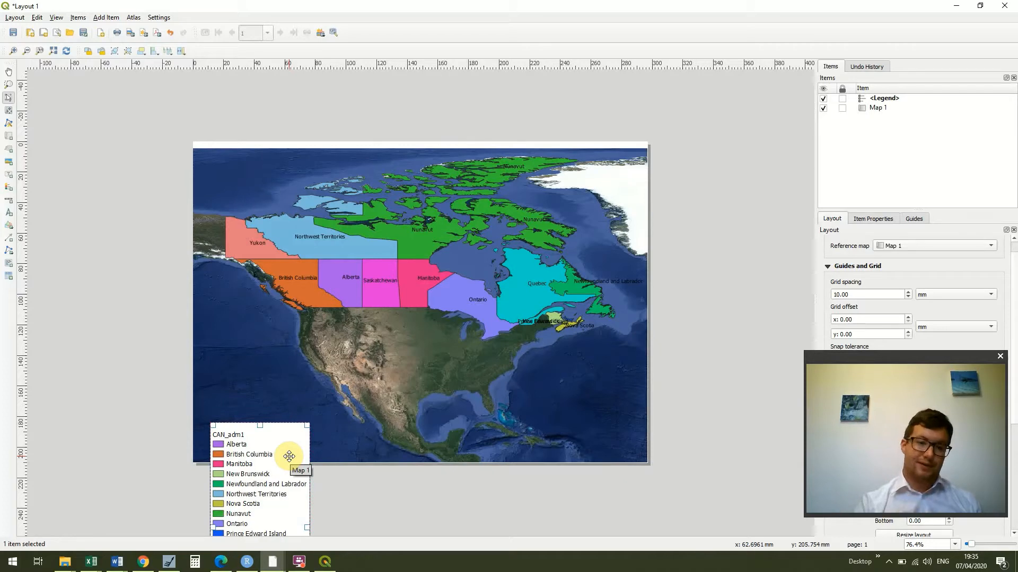
left_click_drag(269, 437, 254, 319)
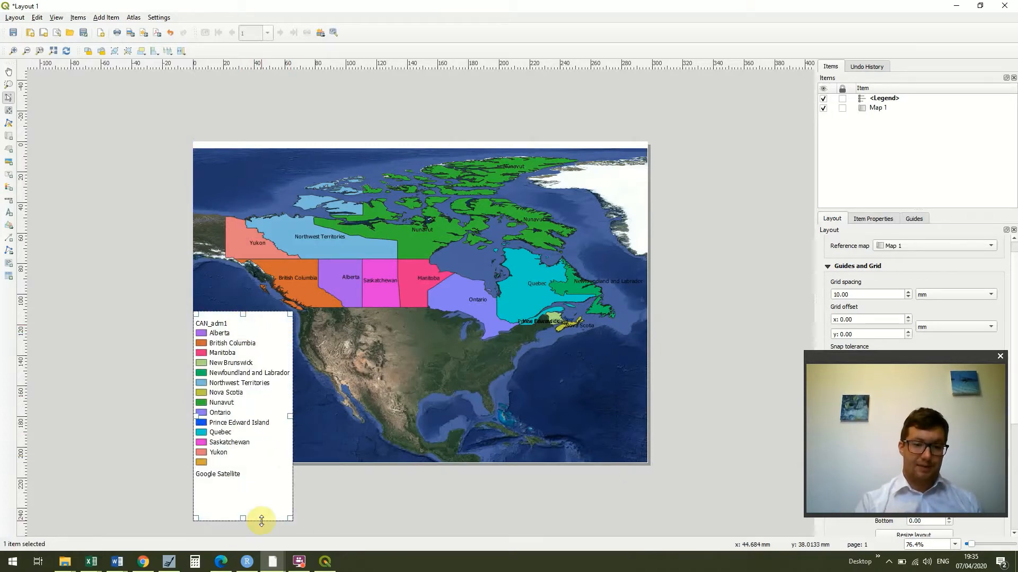
left_click_drag(243, 518, 239, 455)
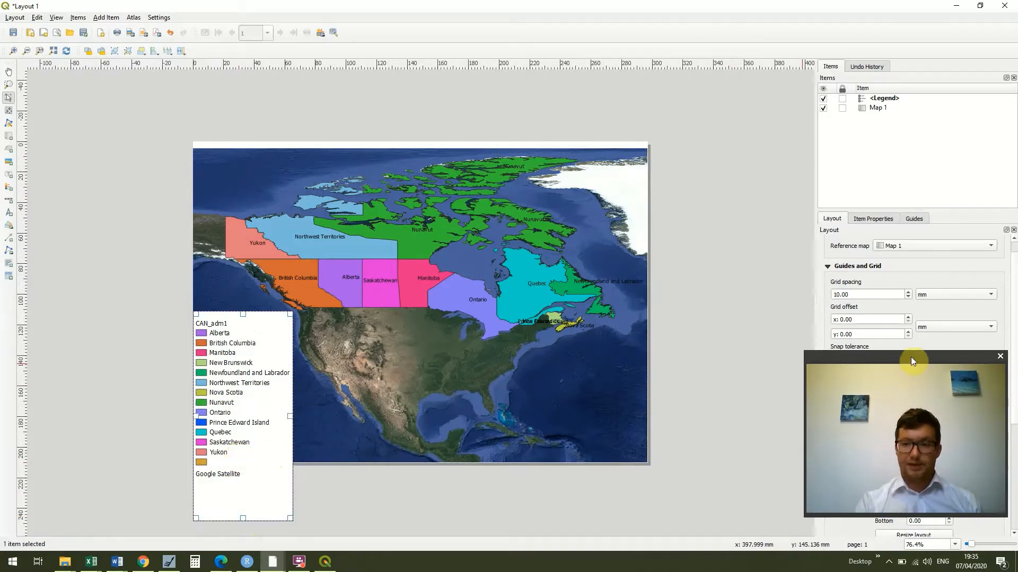
left_click_drag(911, 357, 614, 10)
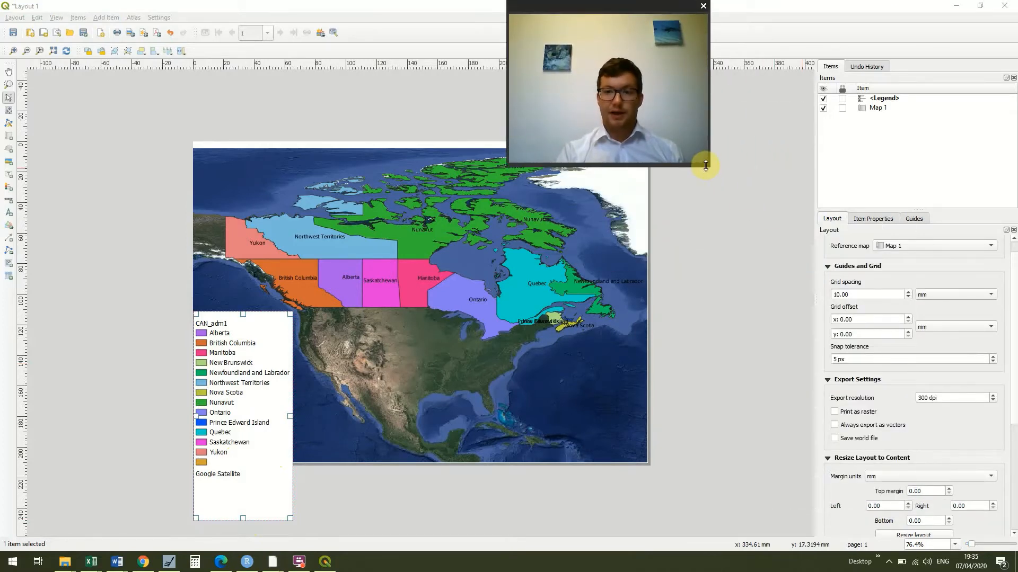
left_click_drag(704, 152, 704, 108)
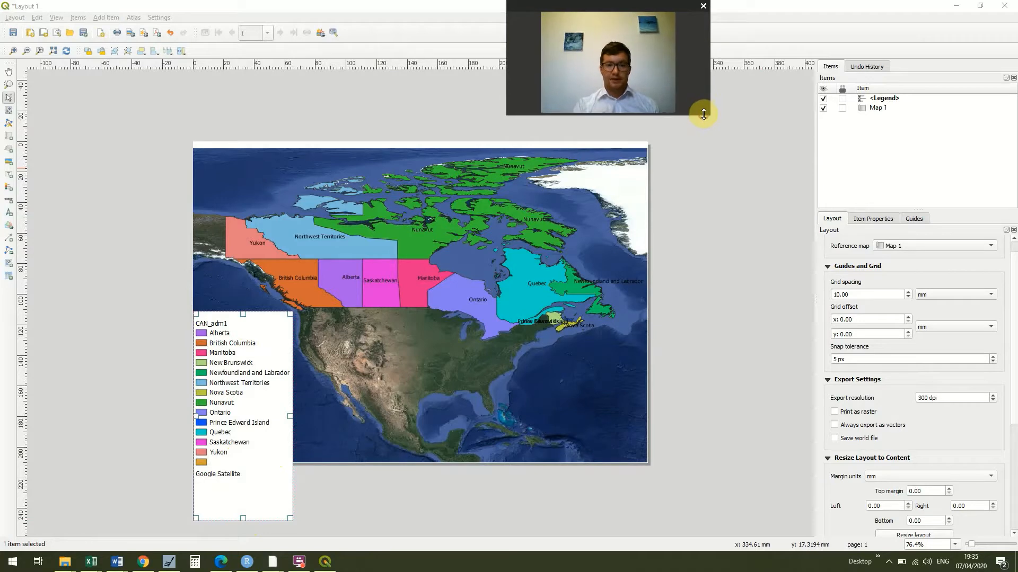
left_click(738, 215)
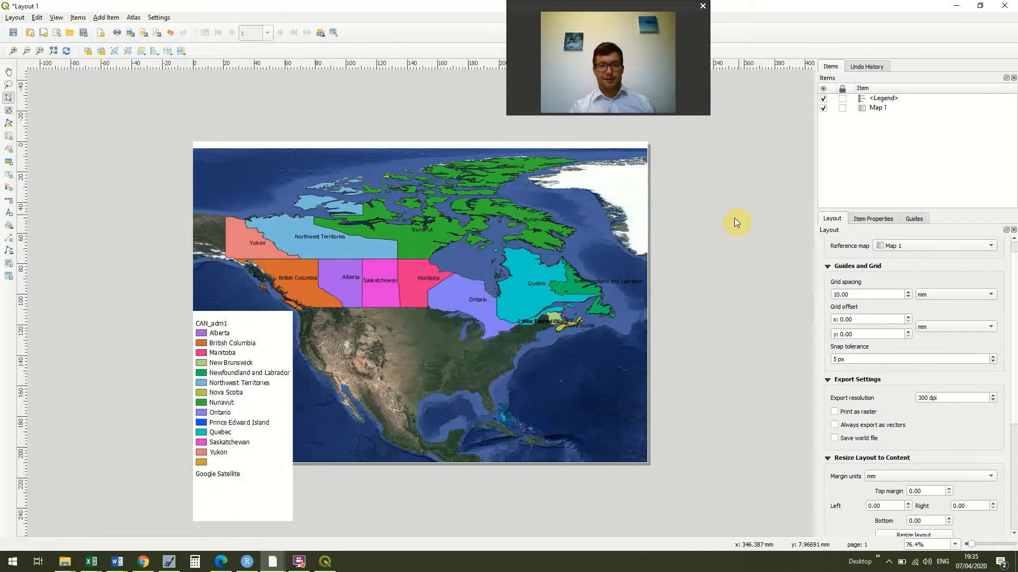
Turn off auto update for the legend's items and remove the Google Satellite entry from the legend
left_click(226, 367)
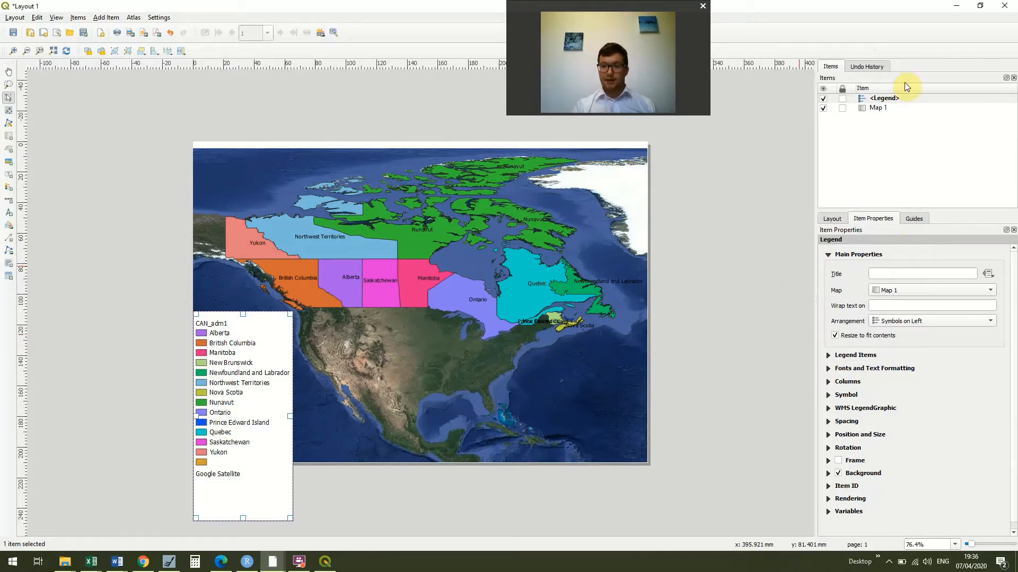
right_click(901, 97)
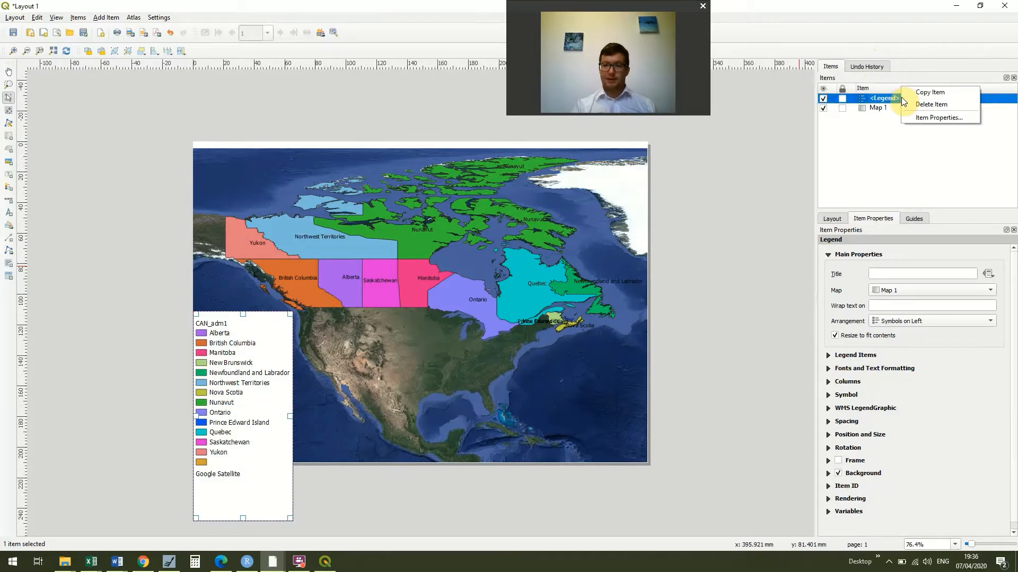
left_click(921, 118)
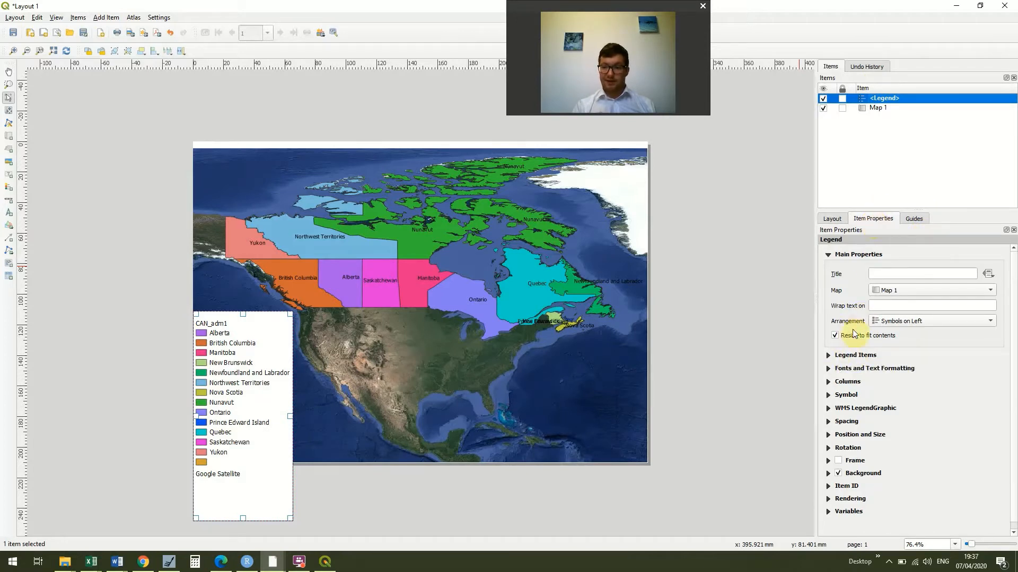
left_click(826, 353)
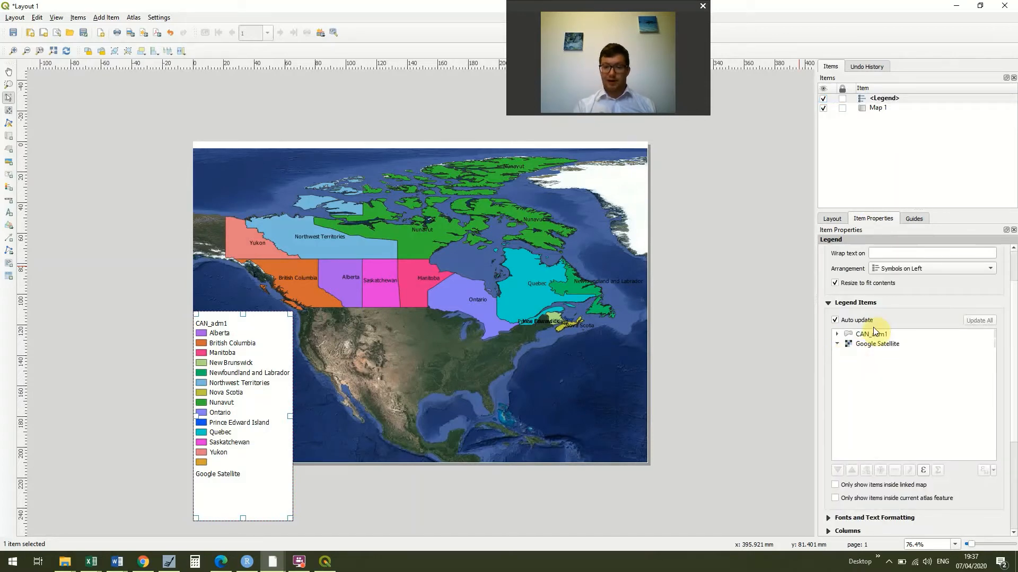
left_click(838, 344)
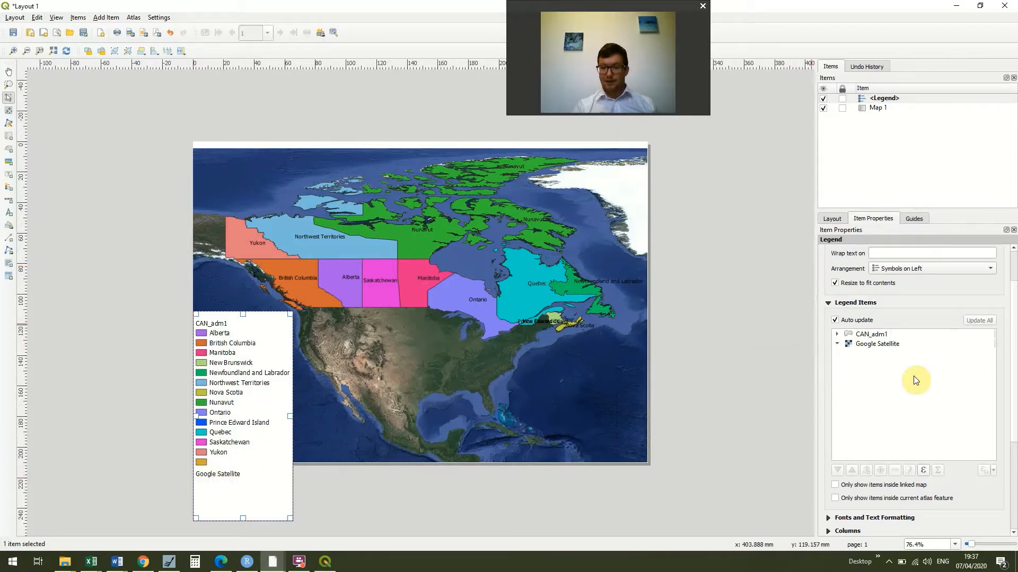
left_click(835, 321)
left_click(865, 345)
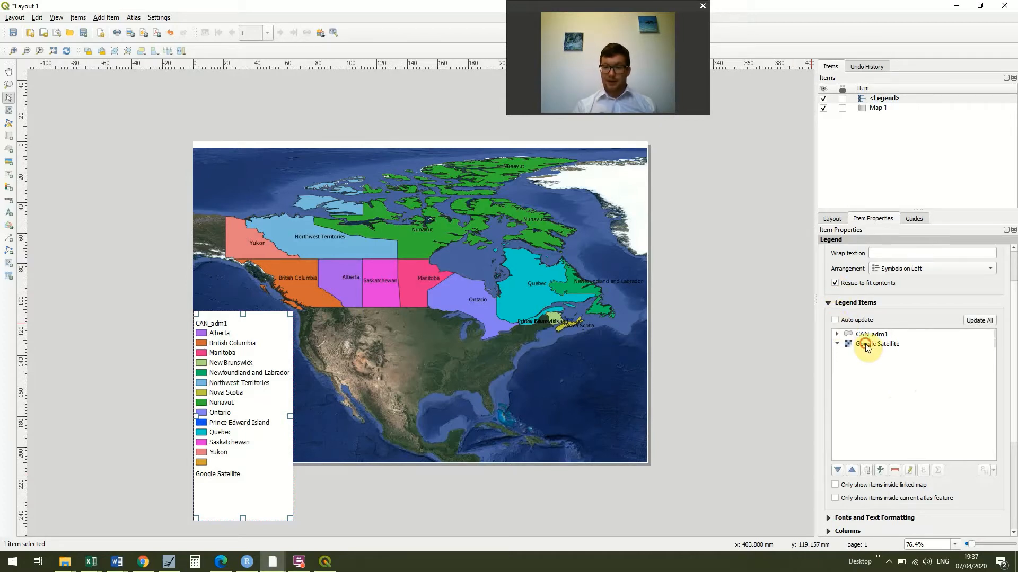
left_click(894, 470)
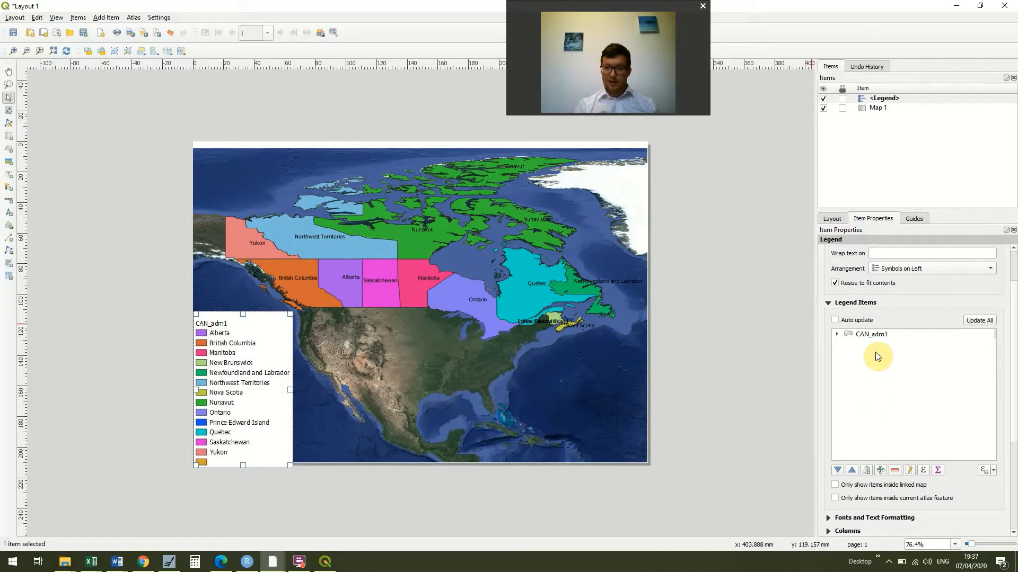
Remove the unlabelled orange symbol below Yukon from the legend's CAN_adm1 group
left_click(837, 335)
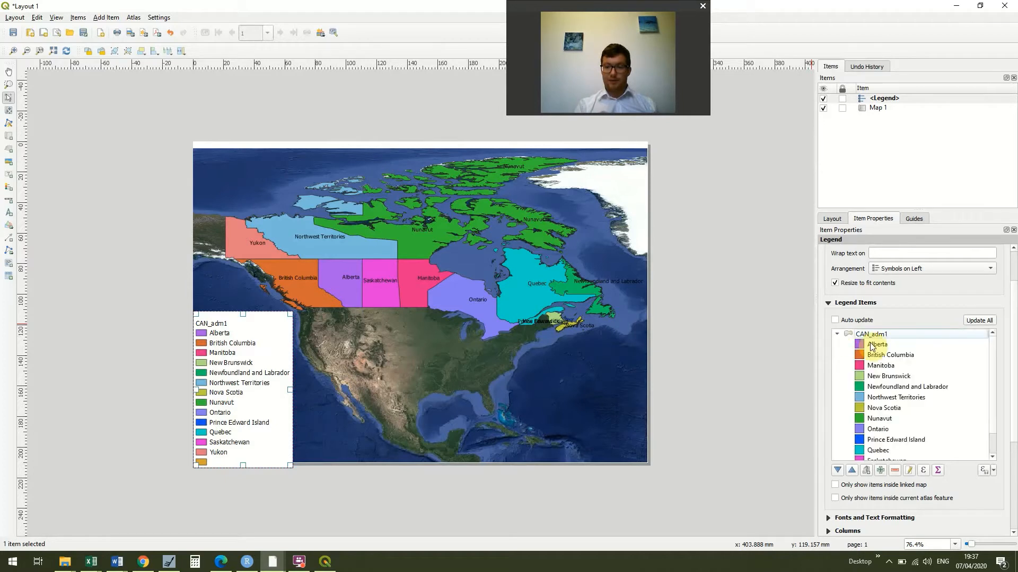
left_click(992, 436)
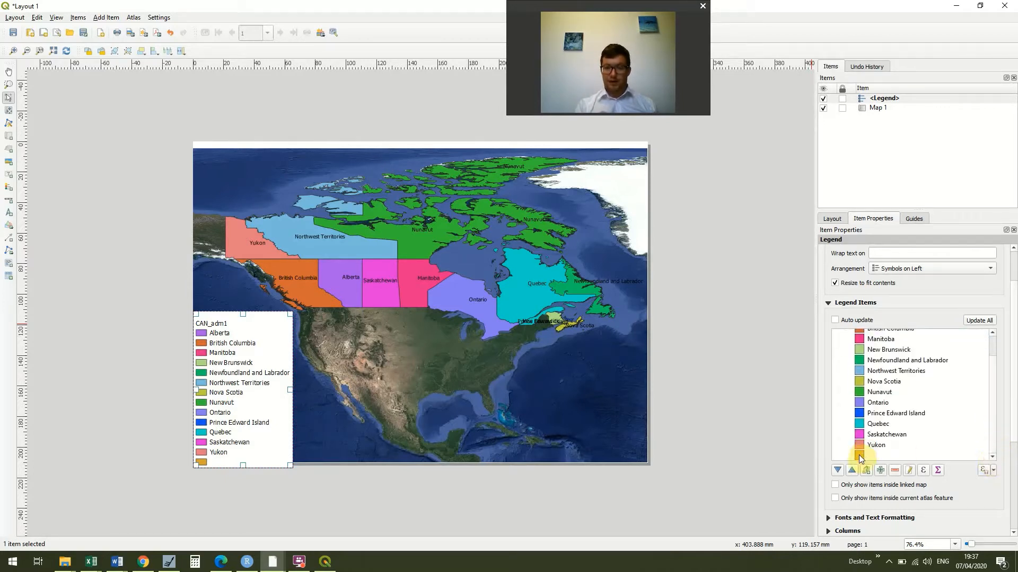
left_click(859, 455)
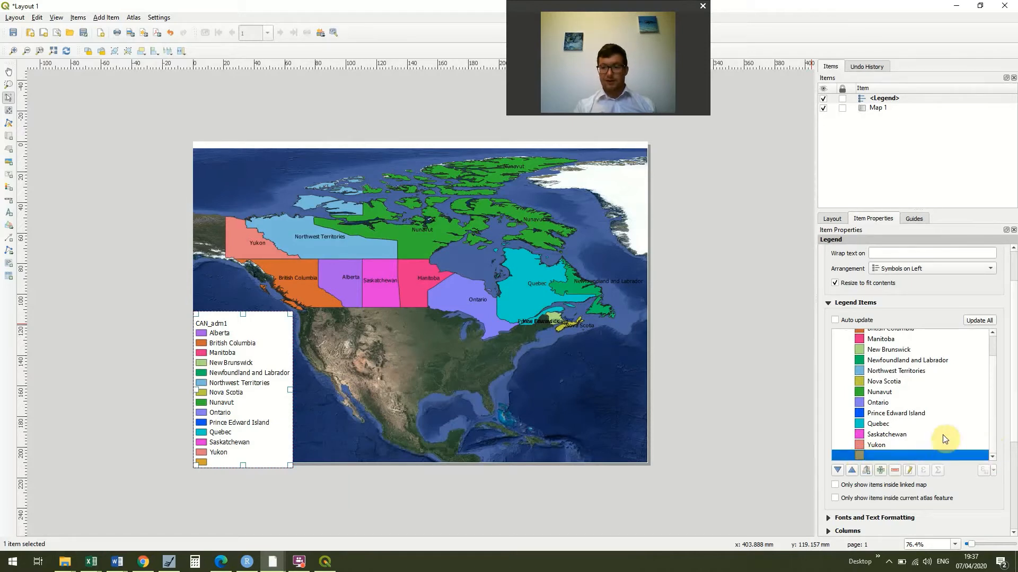
left_click(896, 470)
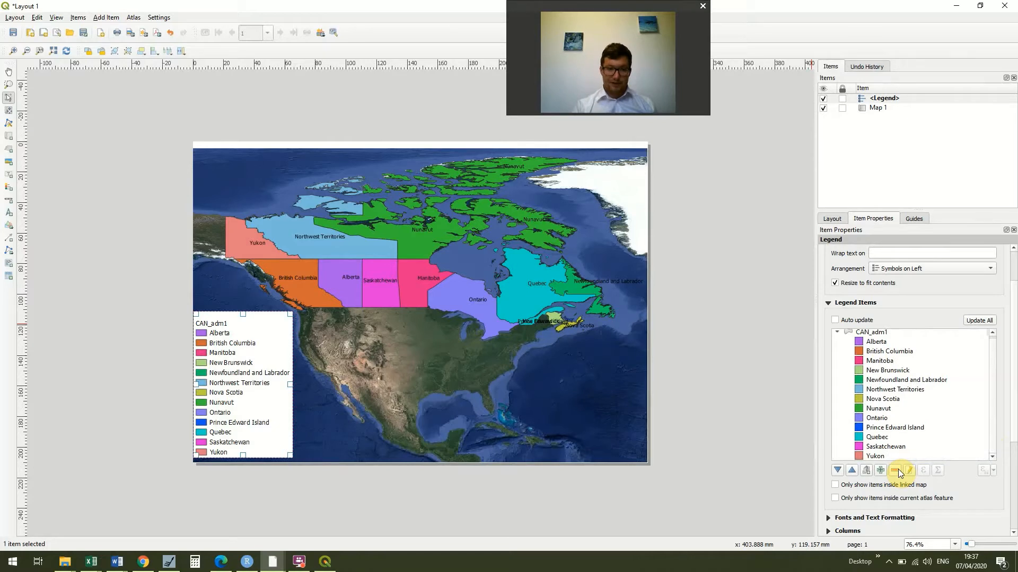
Rename the legend's CAN_adm1 heading as "Canadian Administrative Areas" and deselect the legend
left_click(887, 335)
right_click(889, 336)
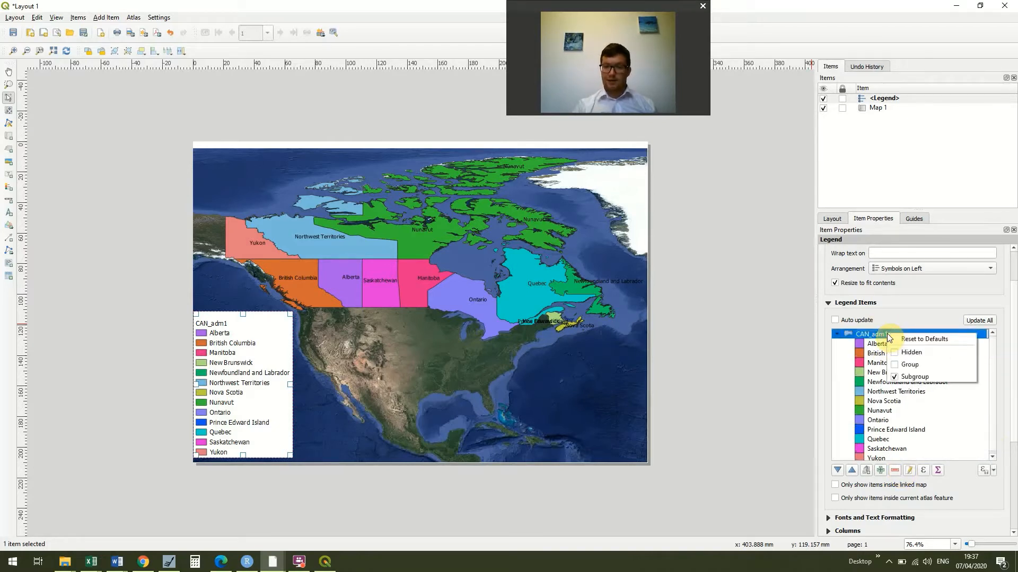
double_click(874, 335)
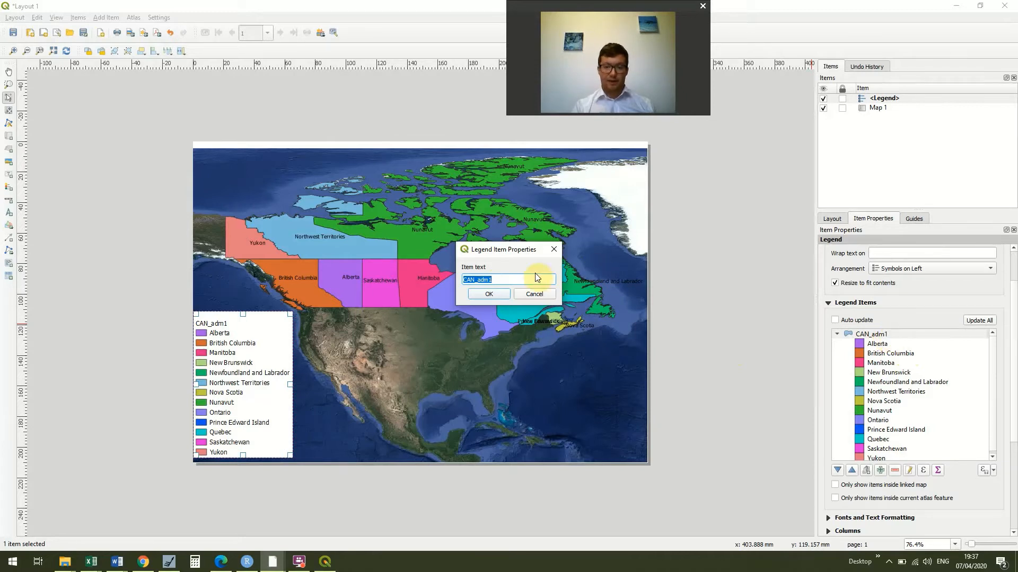
type("Cana")
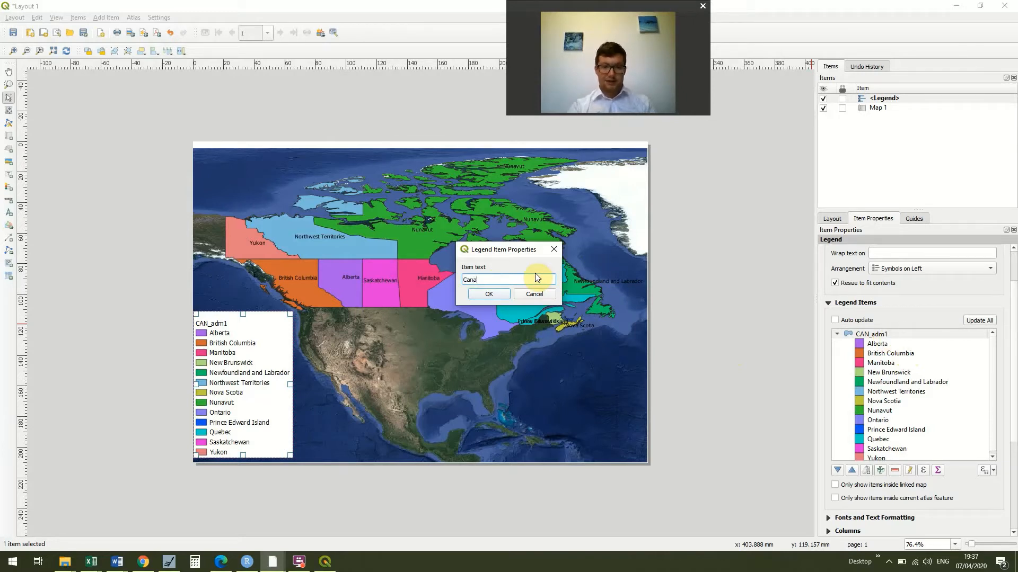
type("dian Administrative Areas")
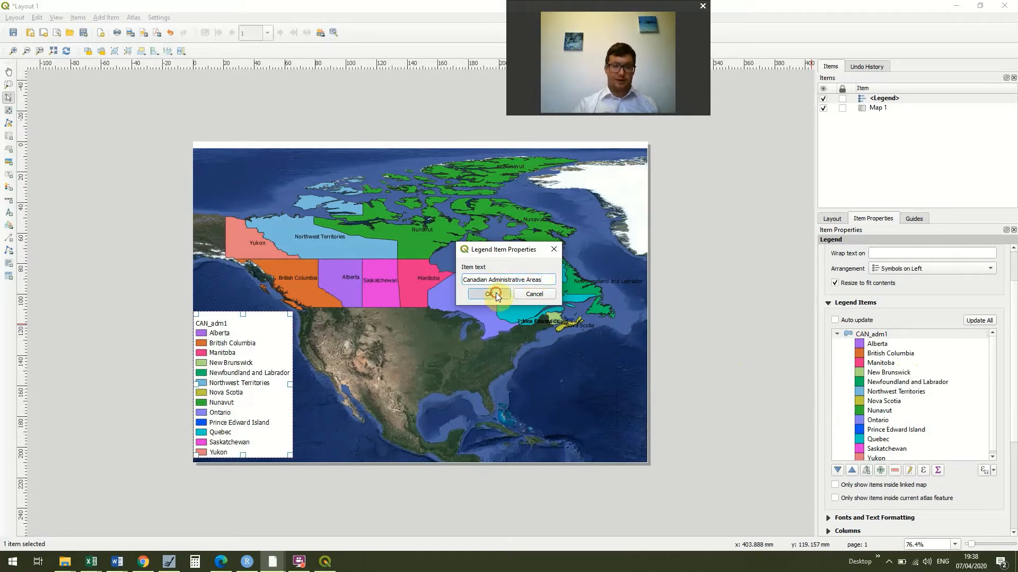
left_click(495, 293)
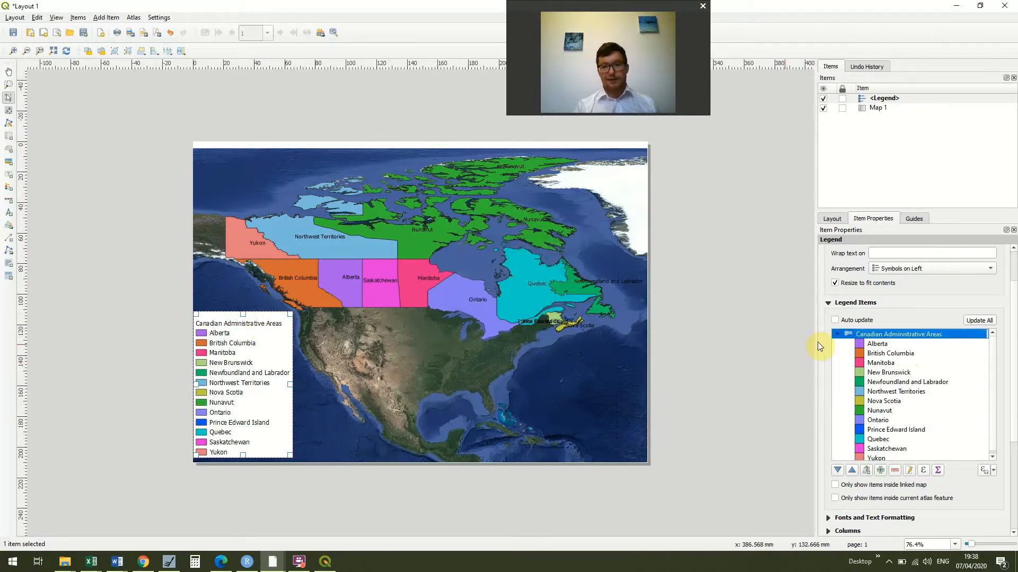
left_click(753, 338)
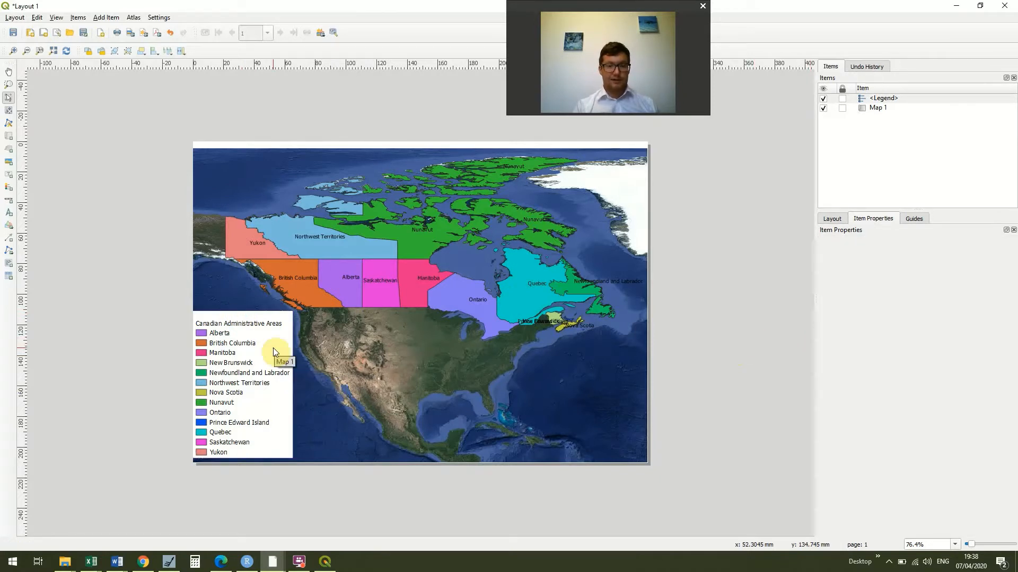
Add a scale bar at the bottom edge of the map, just right of the legend
left_click(111, 18)
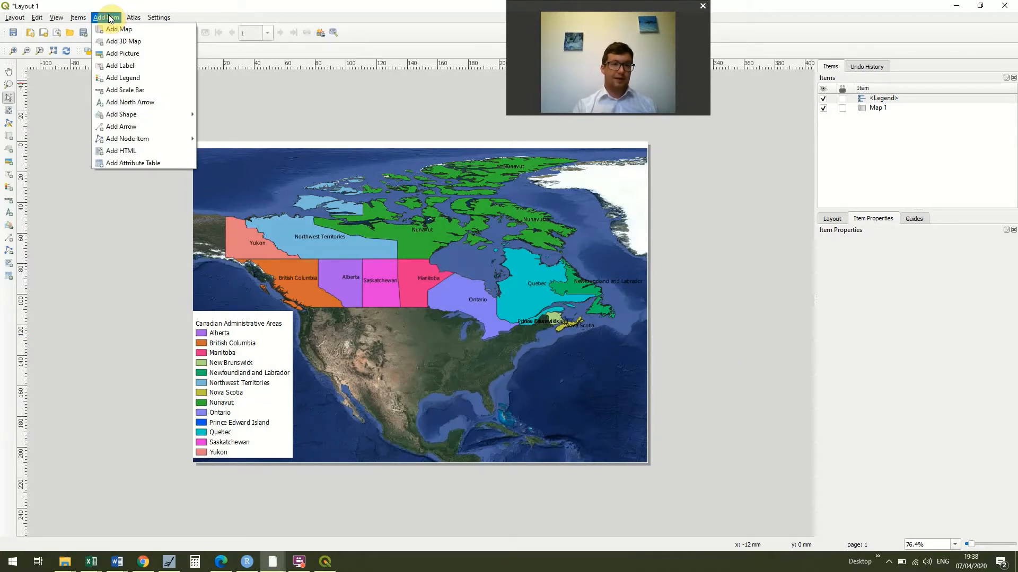
left_click(145, 90)
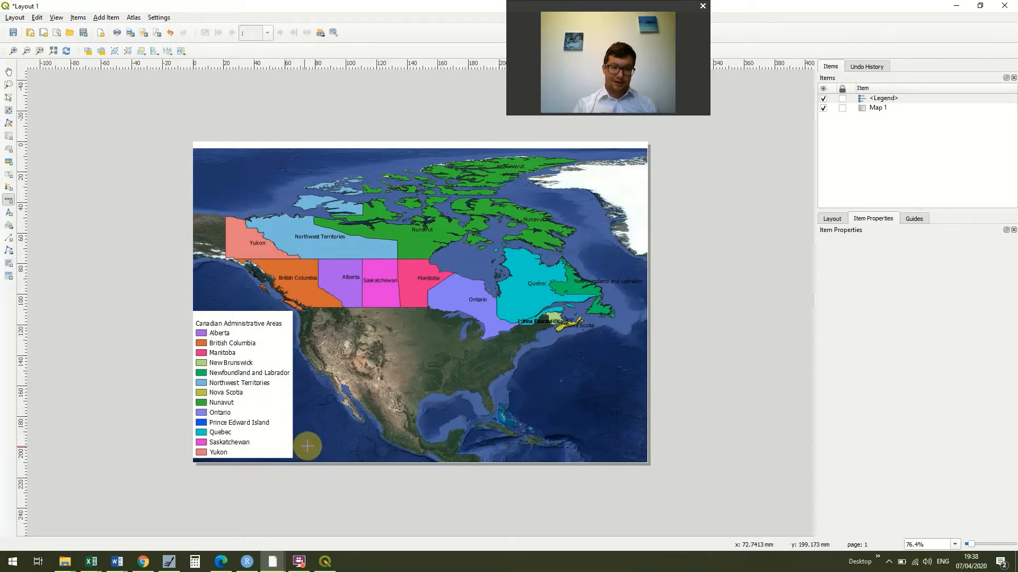
left_click_drag(305, 447, 385, 461)
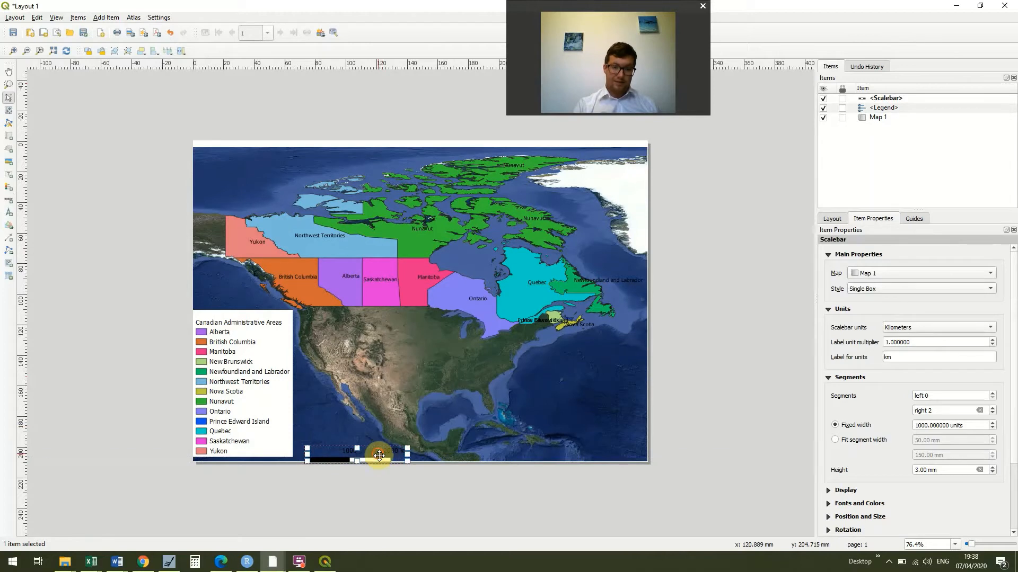
Move the scale bar against the legend's edge at the bottom of the map and set its units to Nautical Miles
mouse_move(379, 454)
left_mouse_down()
mouse_move(365, 446)
mouse_move(373, 453)
left_mouse_up()
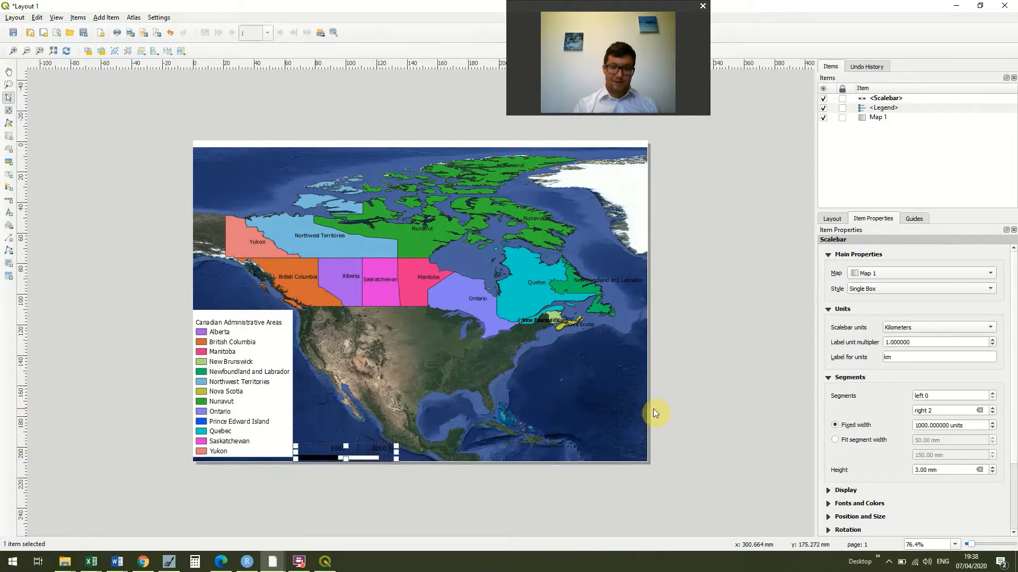
left_click(717, 393)
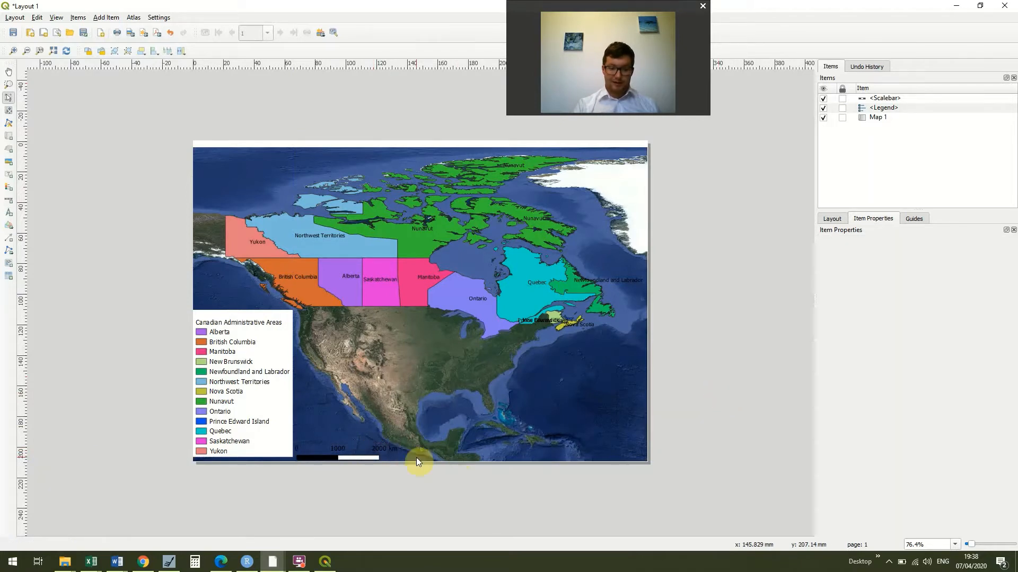
left_click(371, 455)
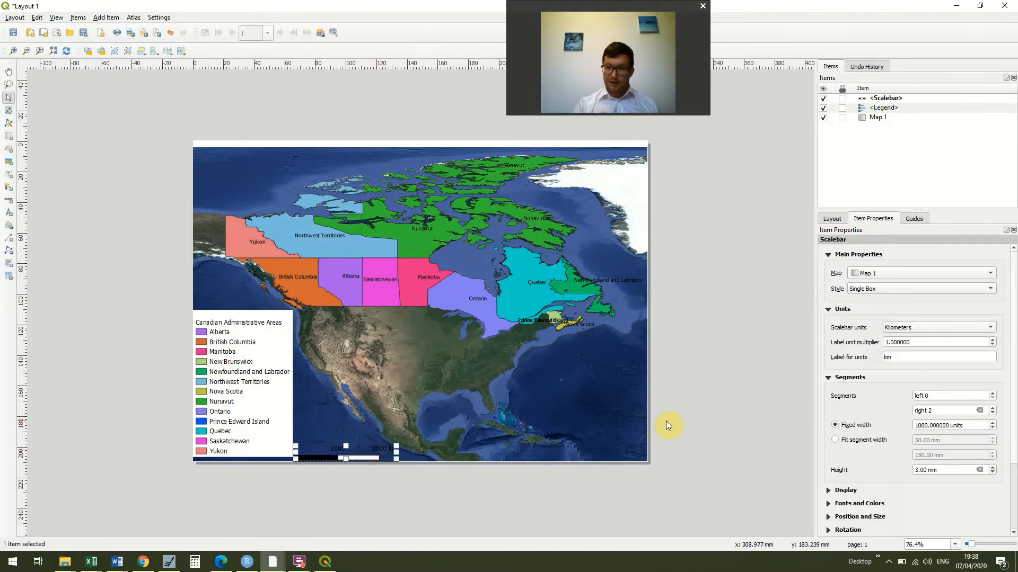
left_click(993, 329)
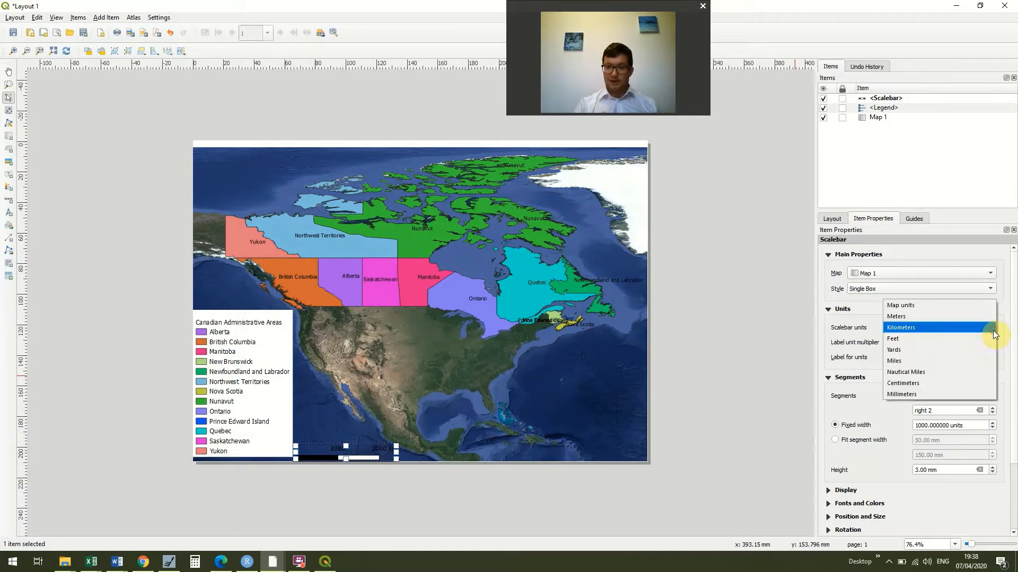
left_click(962, 372)
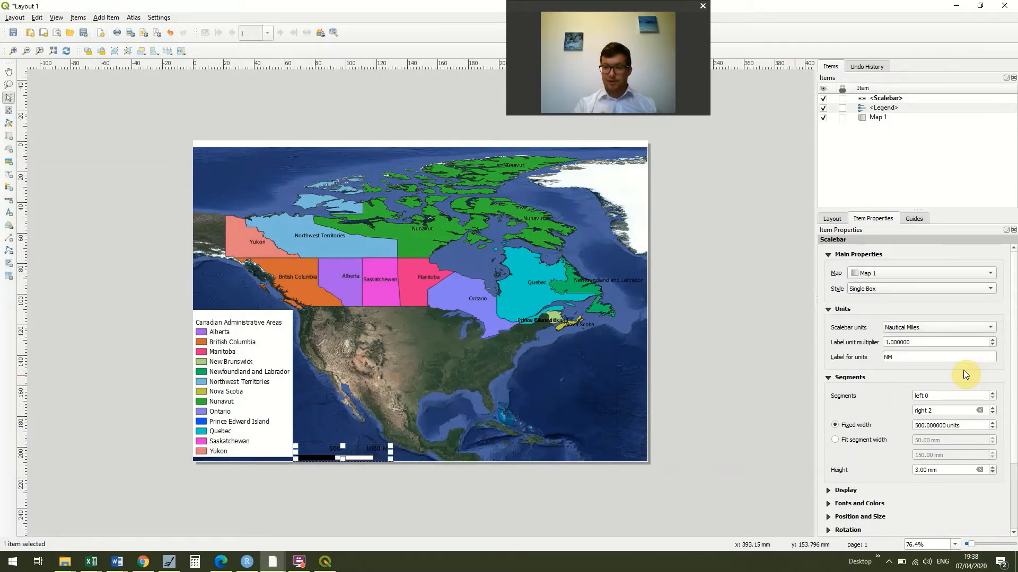
left_click(903, 362)
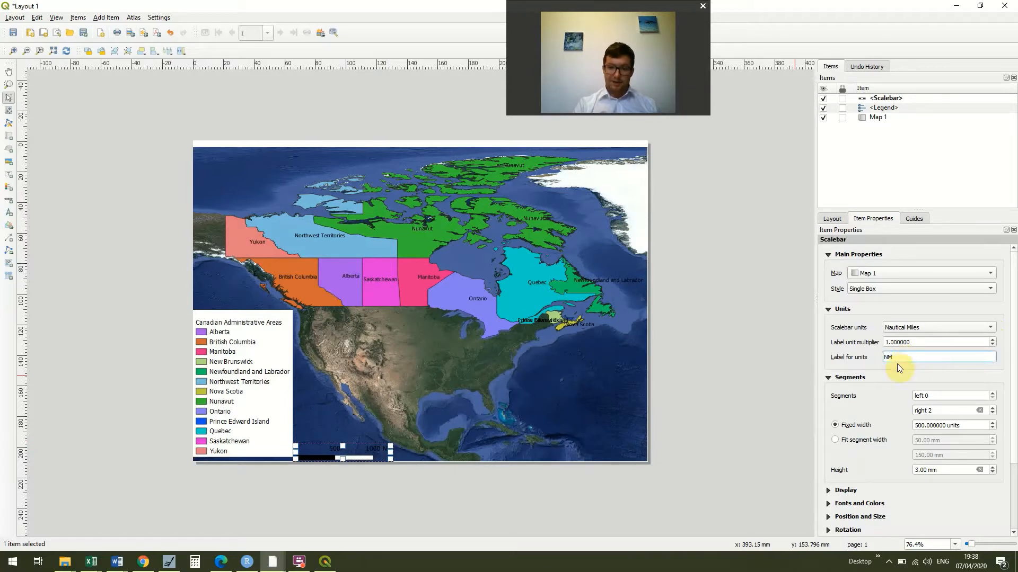
left_click(883, 388)
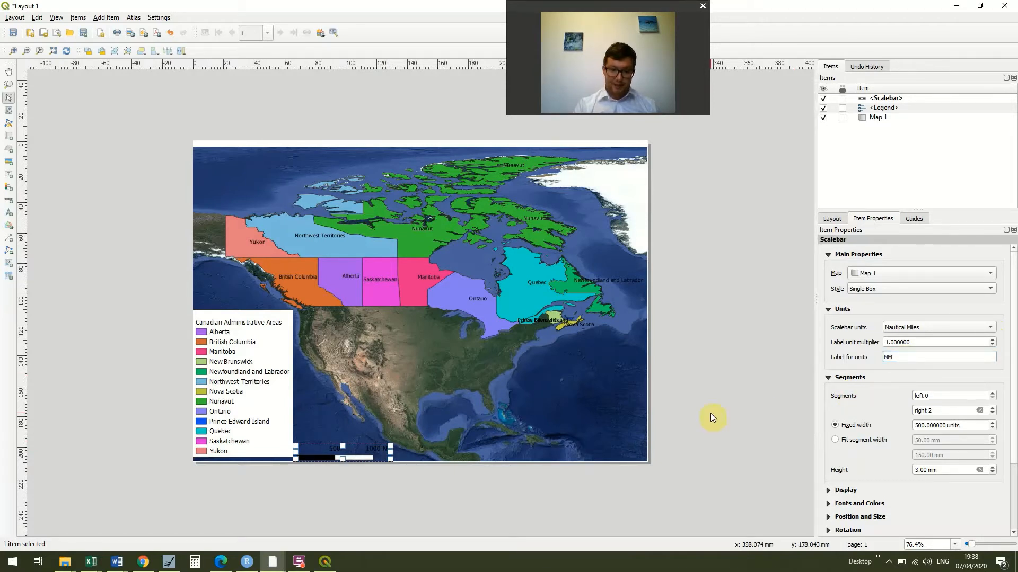
left_click(388, 456)
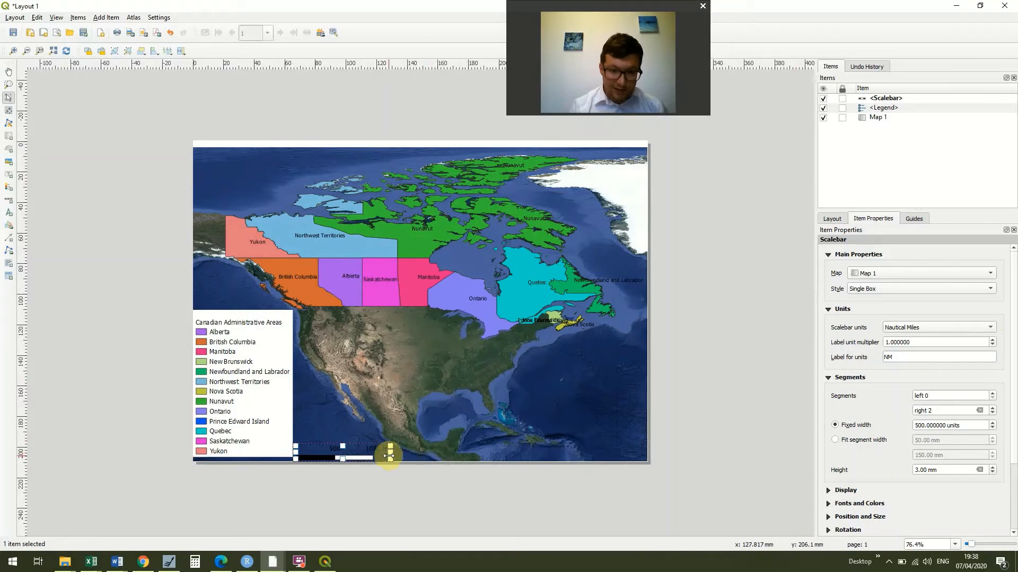
left_click(425, 470)
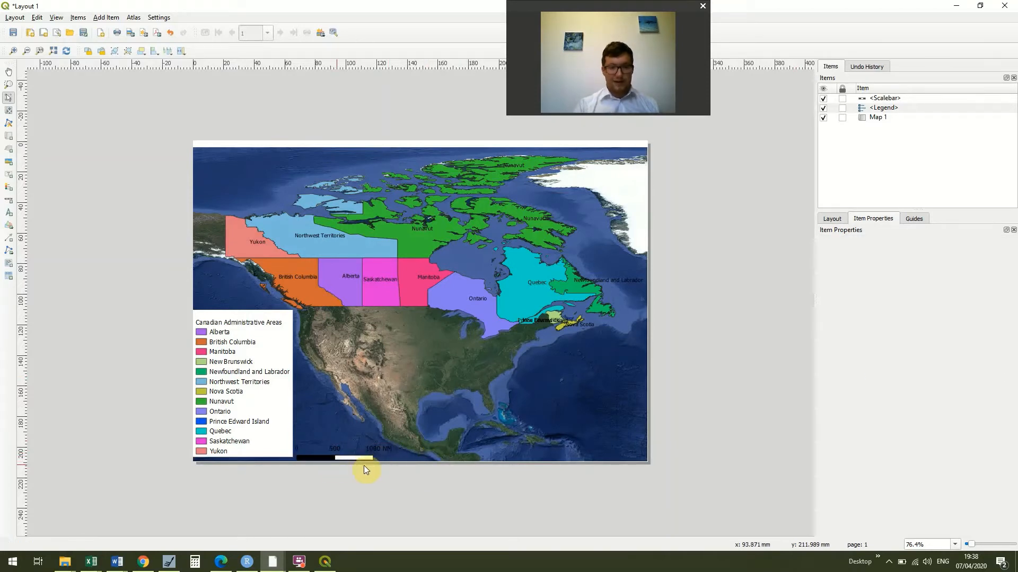
Set the scale bar's fixed segment width to 100 units
left_click(335, 454)
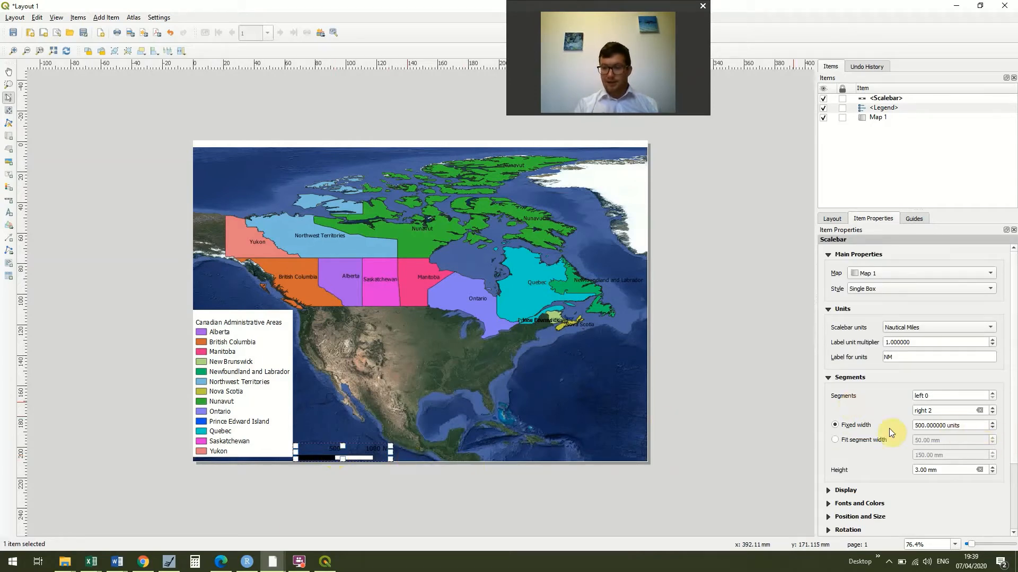
left_click_drag(915, 425, 919, 425)
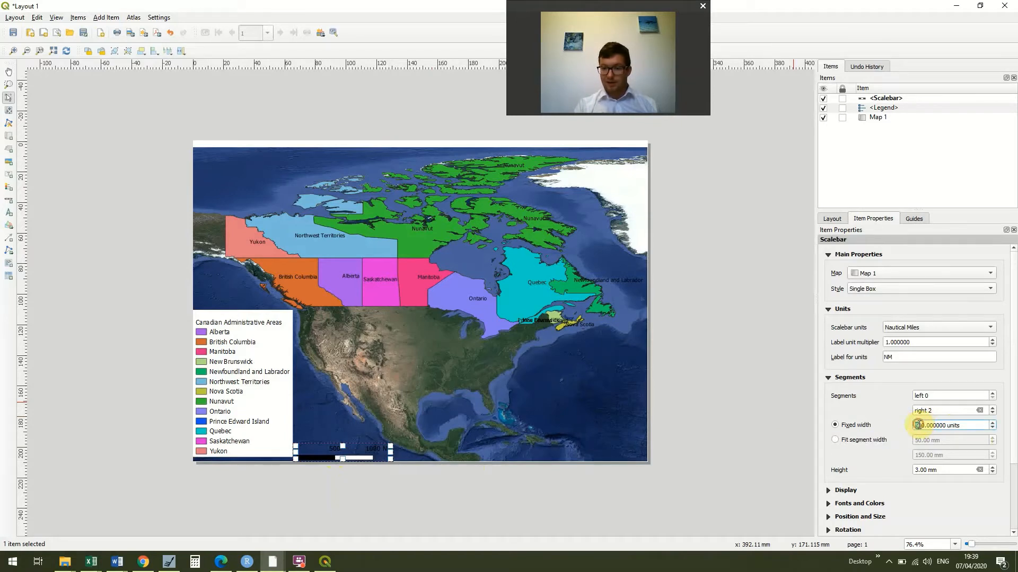
type("1")
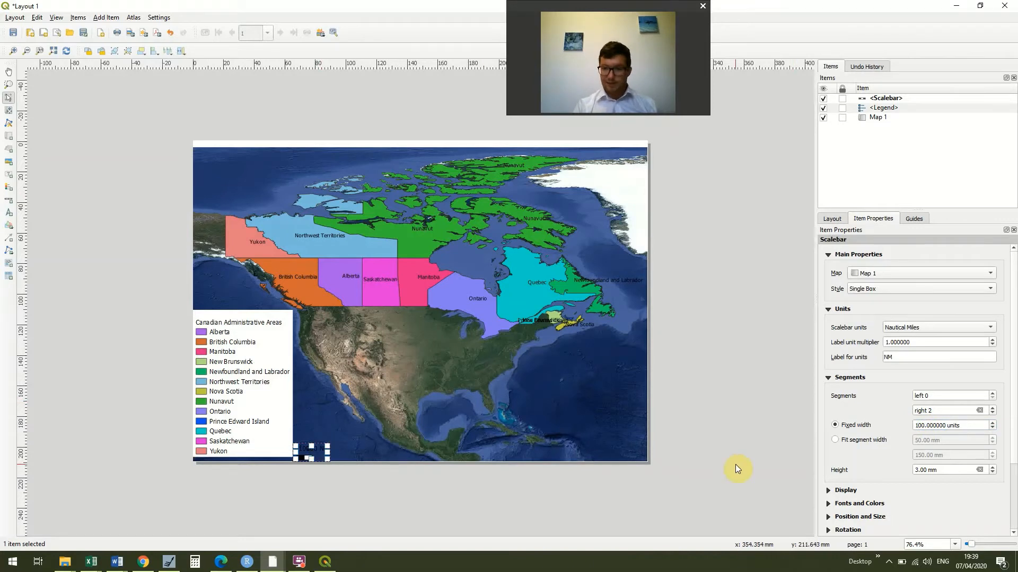
Try 11 right segments on the scale bar and set the right segment count back to 2
left_click(992, 408)
left_click(993, 408)
left_click(993, 408)
left_click(992, 408)
left_click(993, 408)
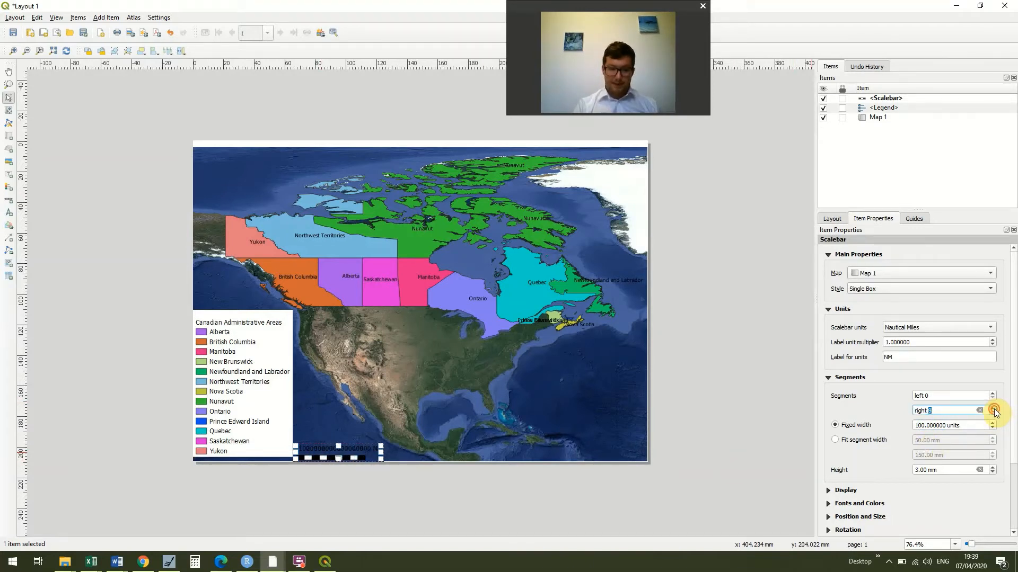
left_click(993, 408)
left_click(993, 408)
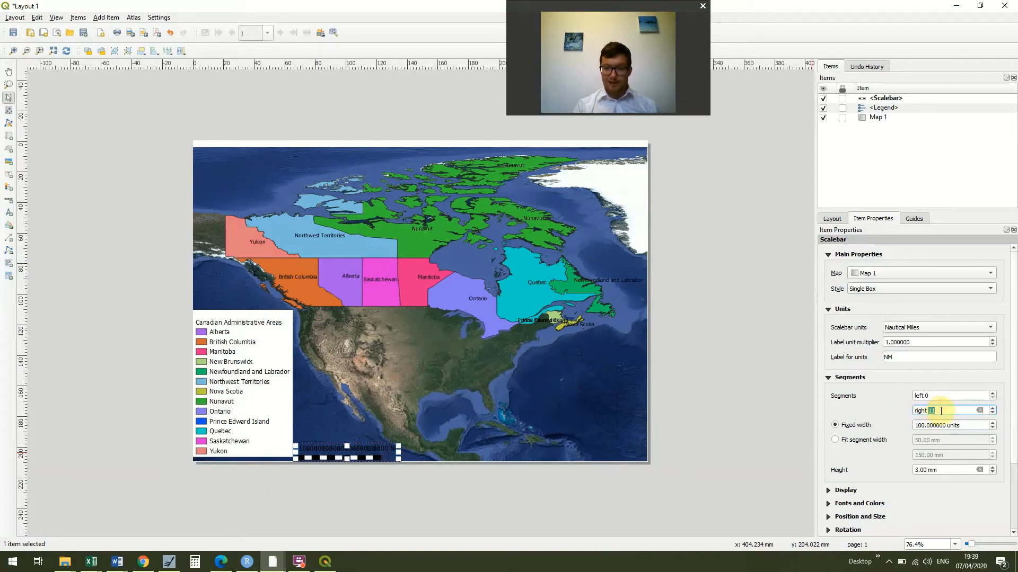
key("BackSpace")
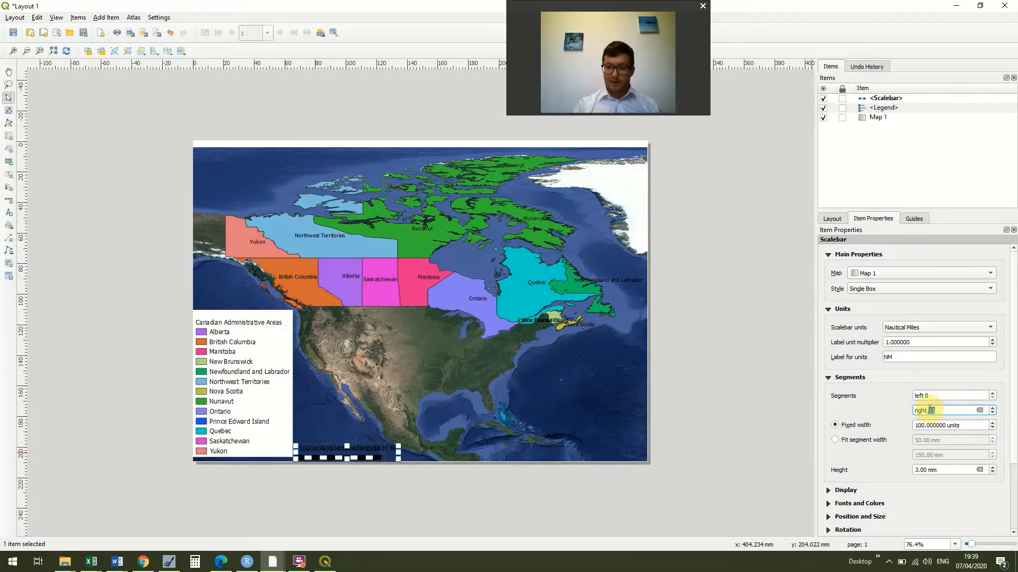
type("2")
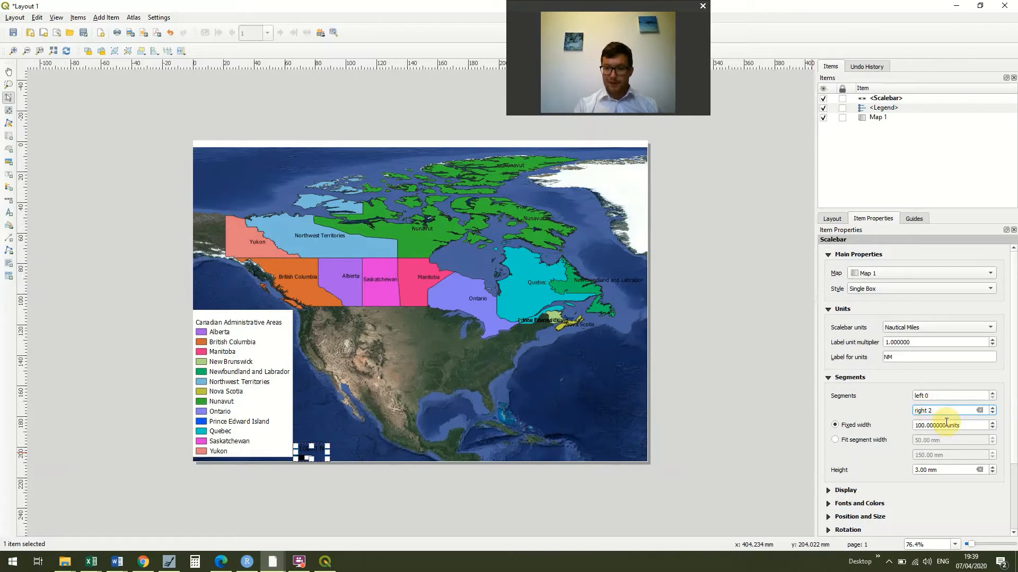
Restore the scale bar's fixed segment width to 500 units and deselect the scale bar
left_click(920, 426)
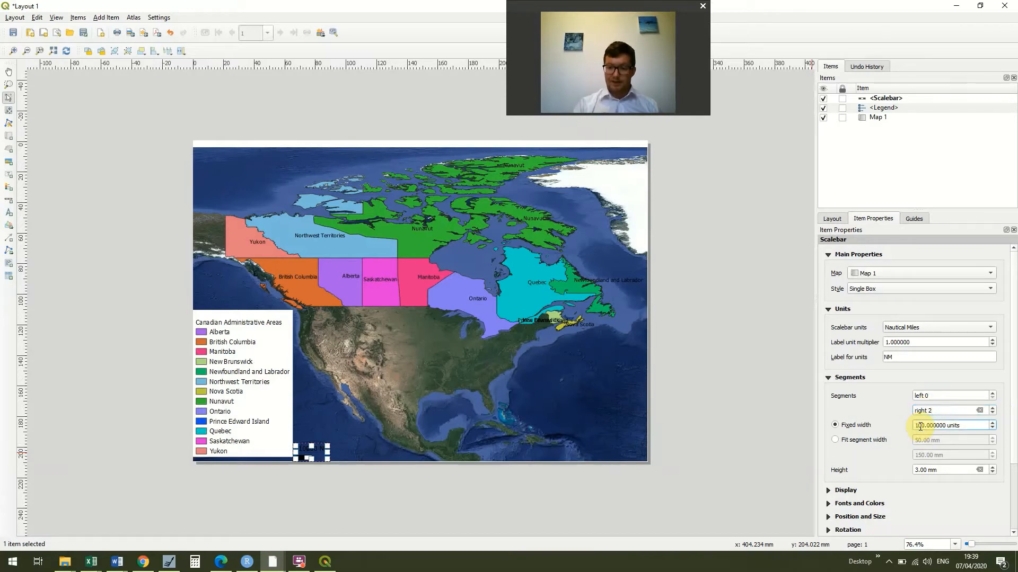
key("BackSpace")
type("5")
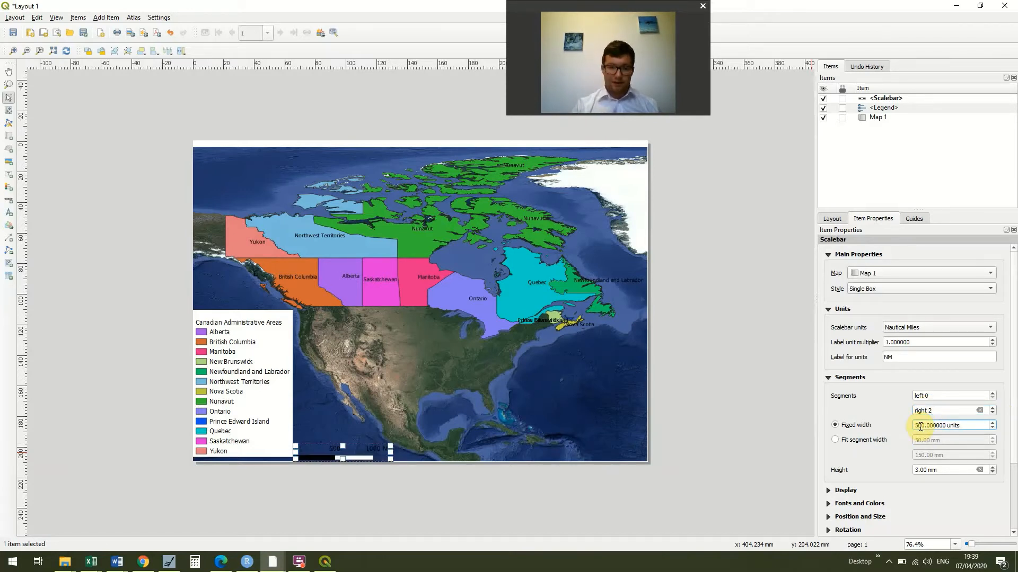
left_click(909, 391)
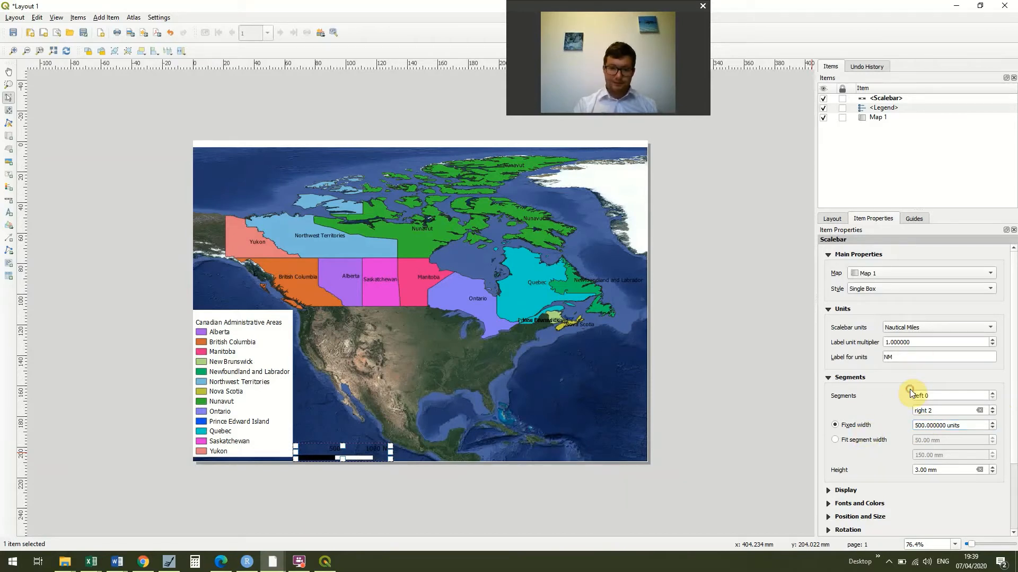
left_click(586, 393)
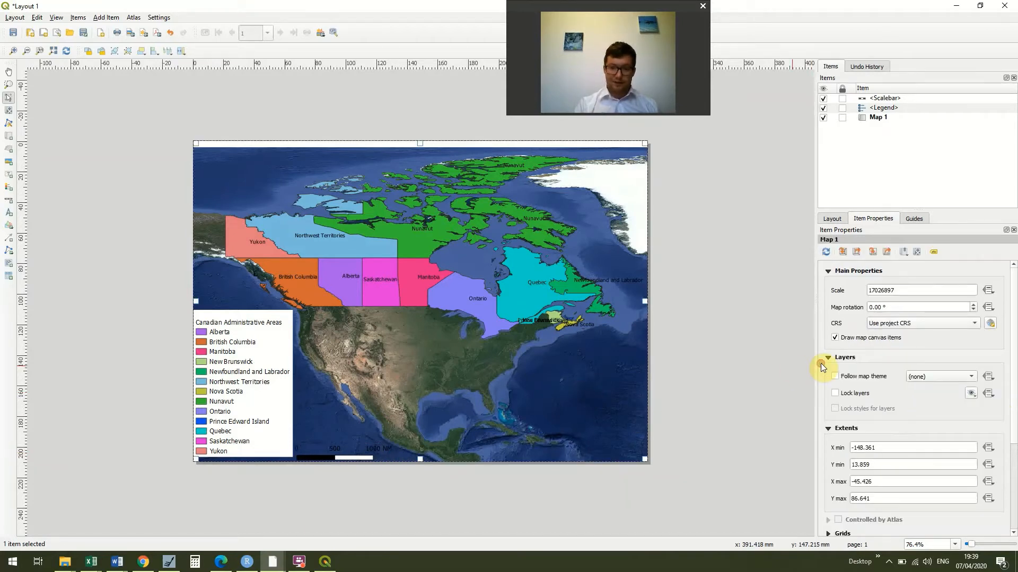
Change the scale bar's style to Line Ticks Up and deselect it
left_click(363, 454)
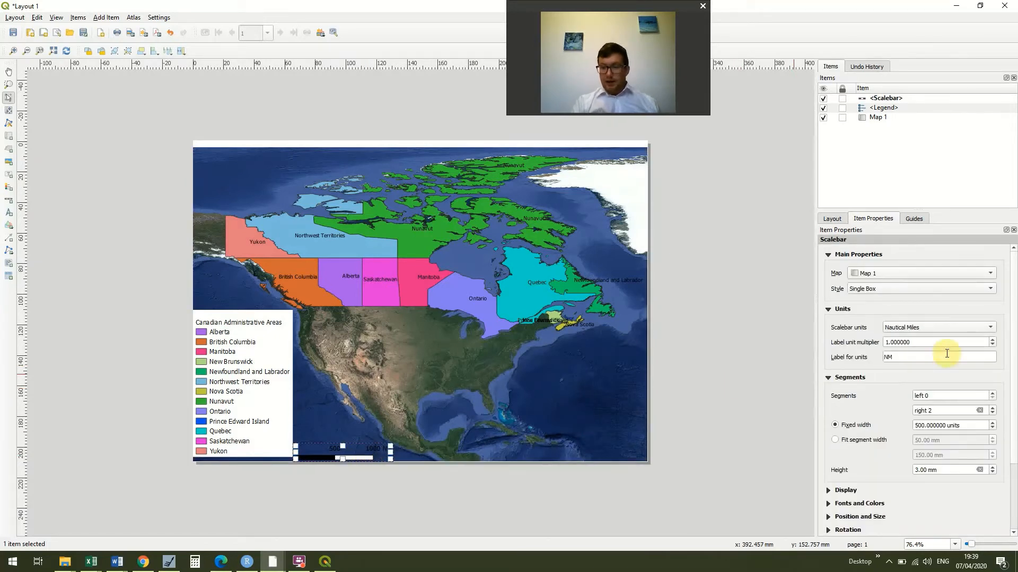
left_click(991, 290)
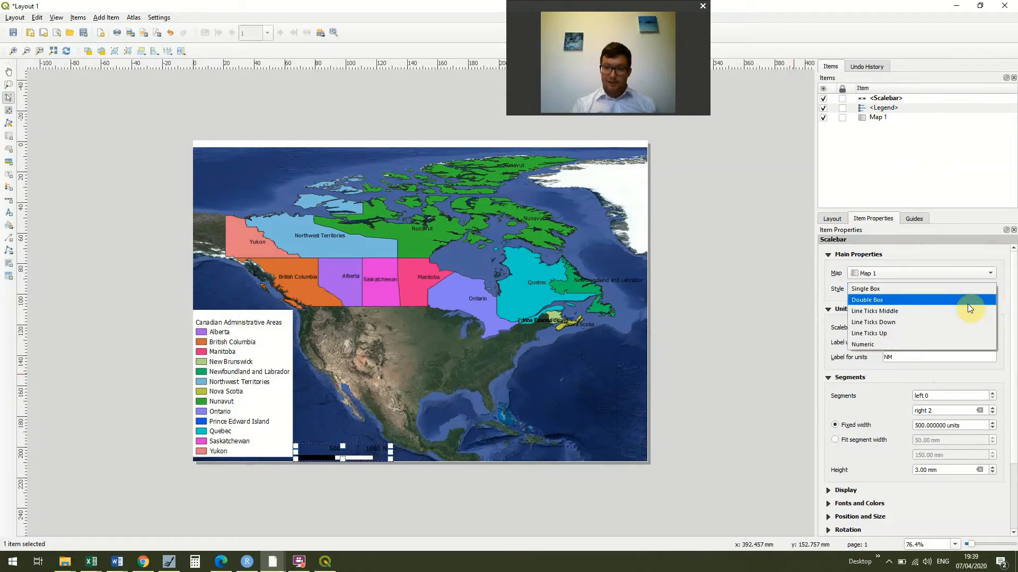
left_click(940, 335)
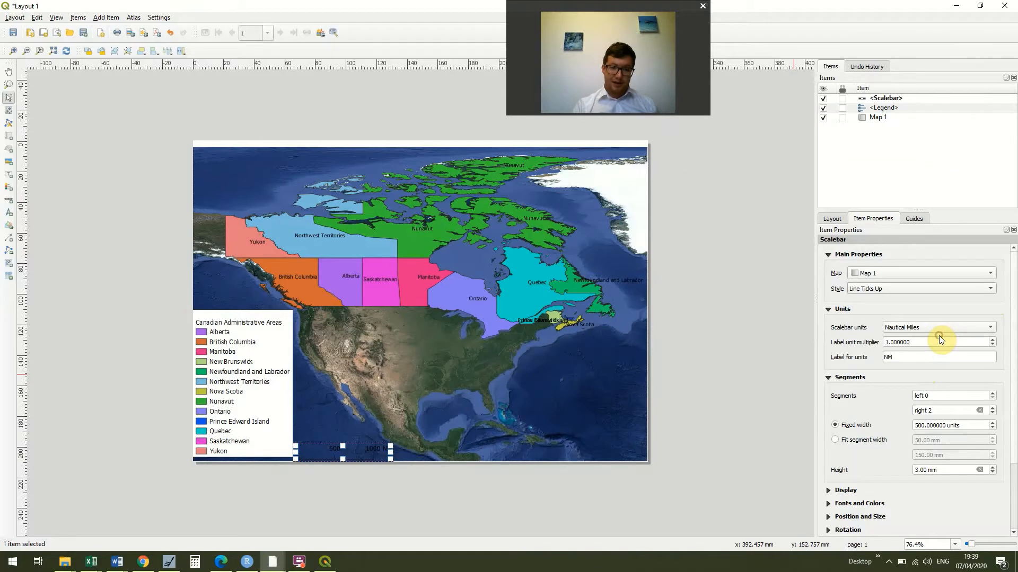
left_click(767, 386)
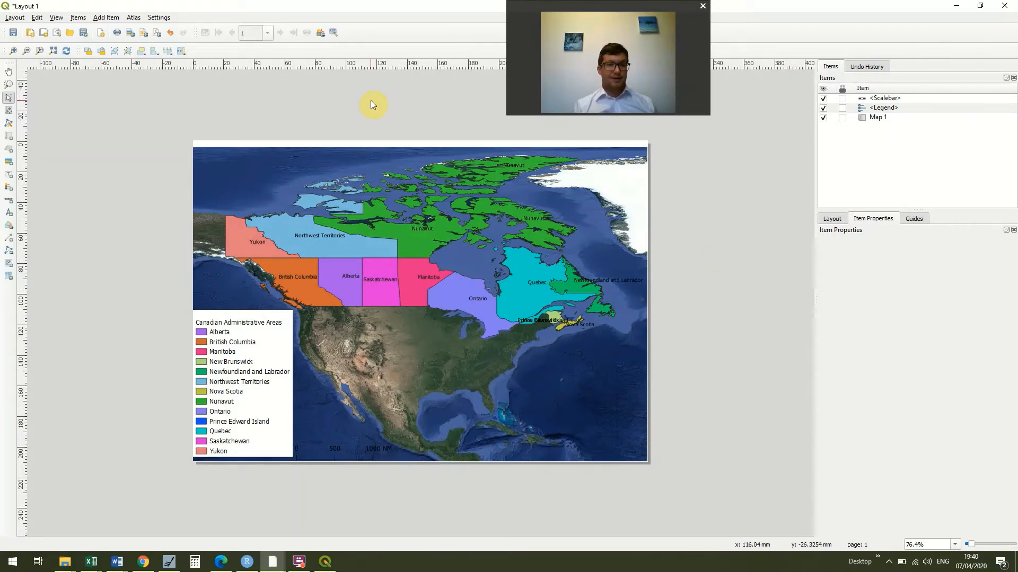
Add a small north arrow in the upper-left corner of the map, above Yukon, and deselect it
left_click(112, 17)
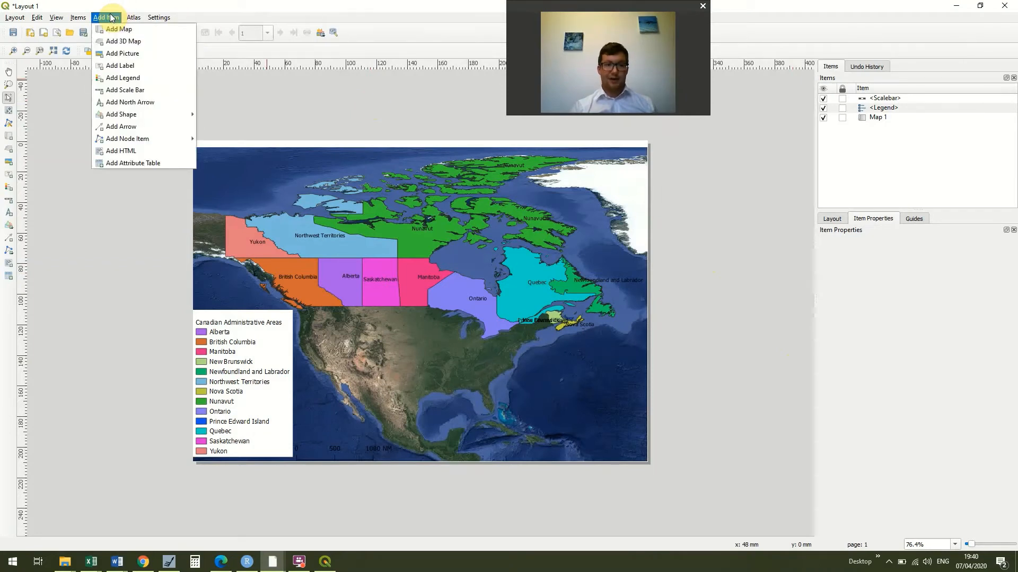
left_click(173, 103)
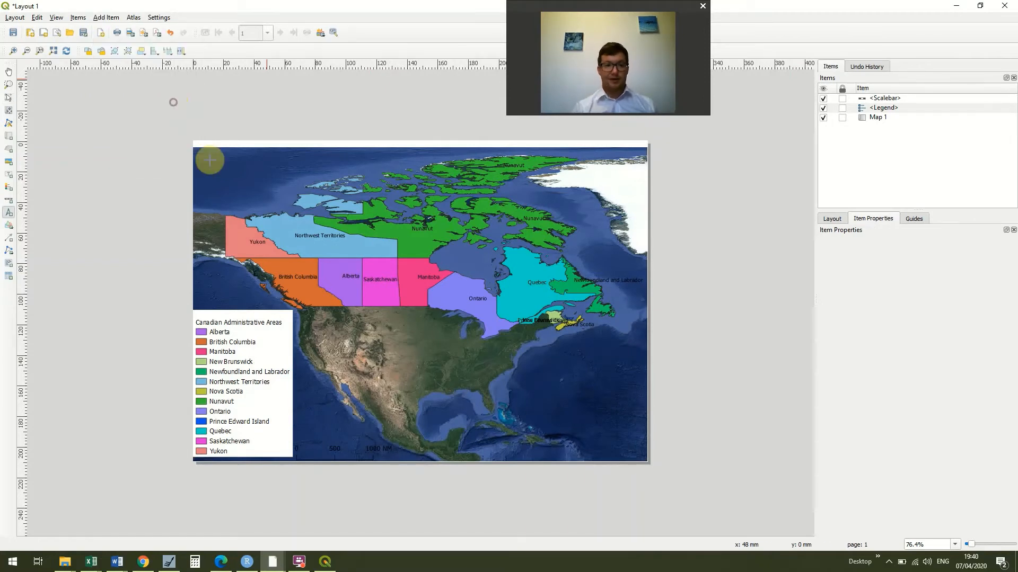
left_click_drag(207, 161, 227, 190)
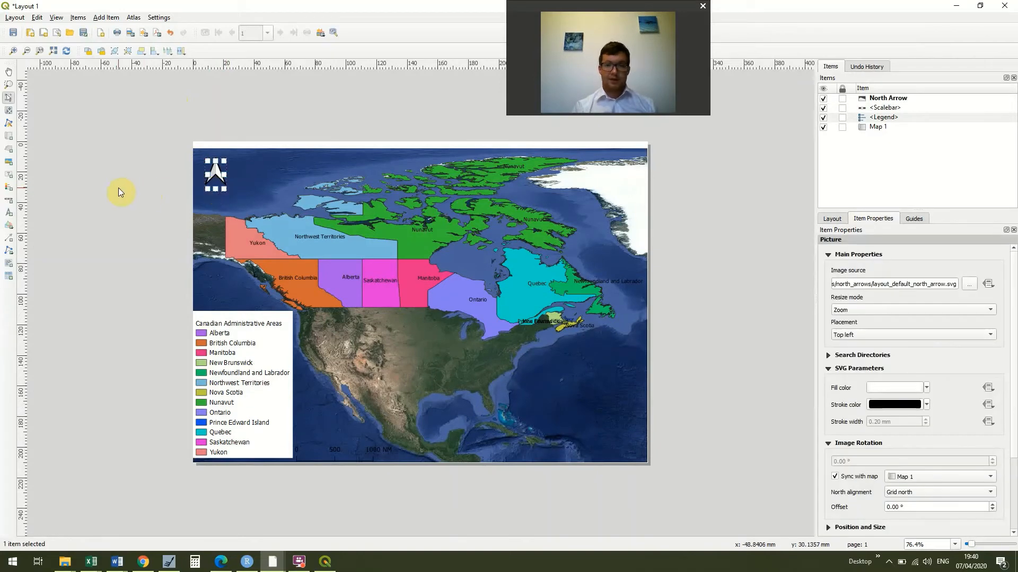
left_click_drag(707, 266, 301, 207)
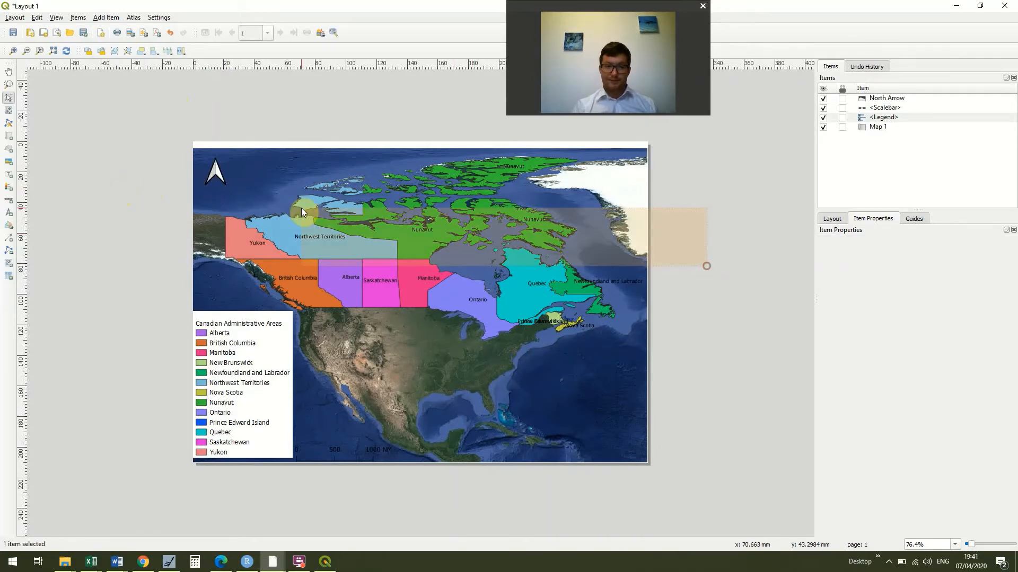
Look through the north arrow's picture properties and delete the arrow from the layout
left_click_drag(192, 157, 192, 157)
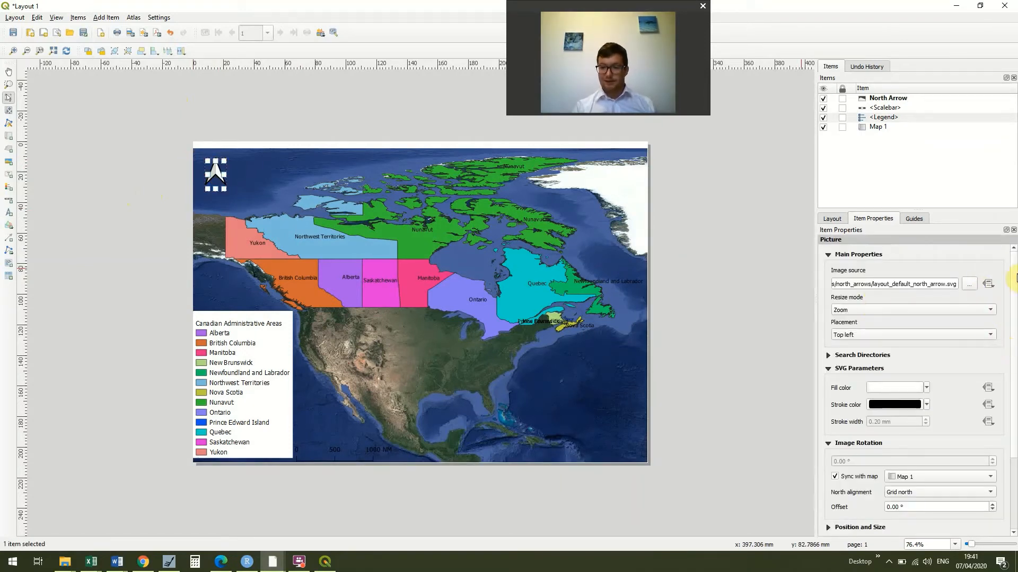
left_click_drag(1014, 263, 1014, 324)
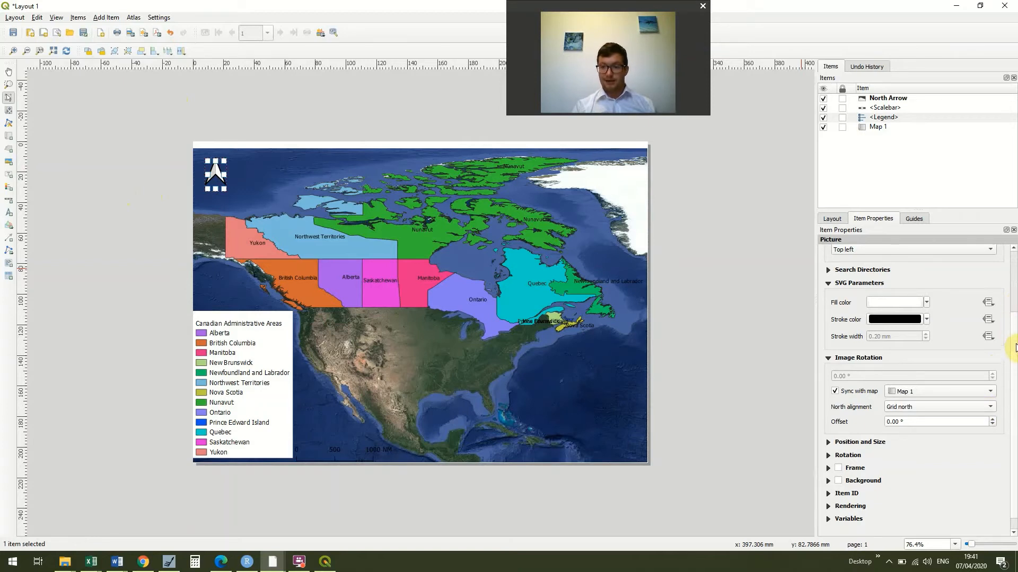
scroll(1014, 281, "up", 3)
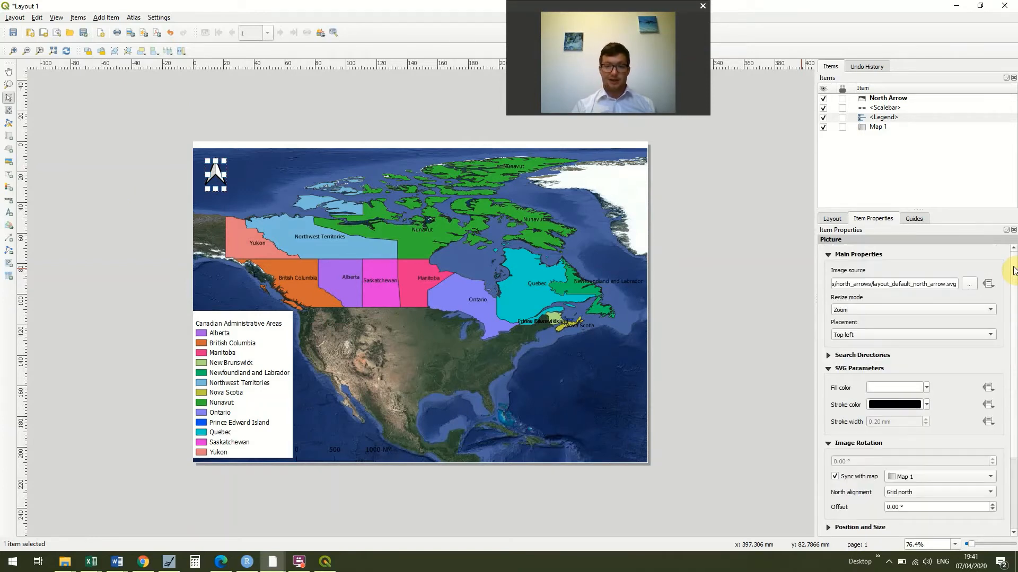
left_click(772, 276)
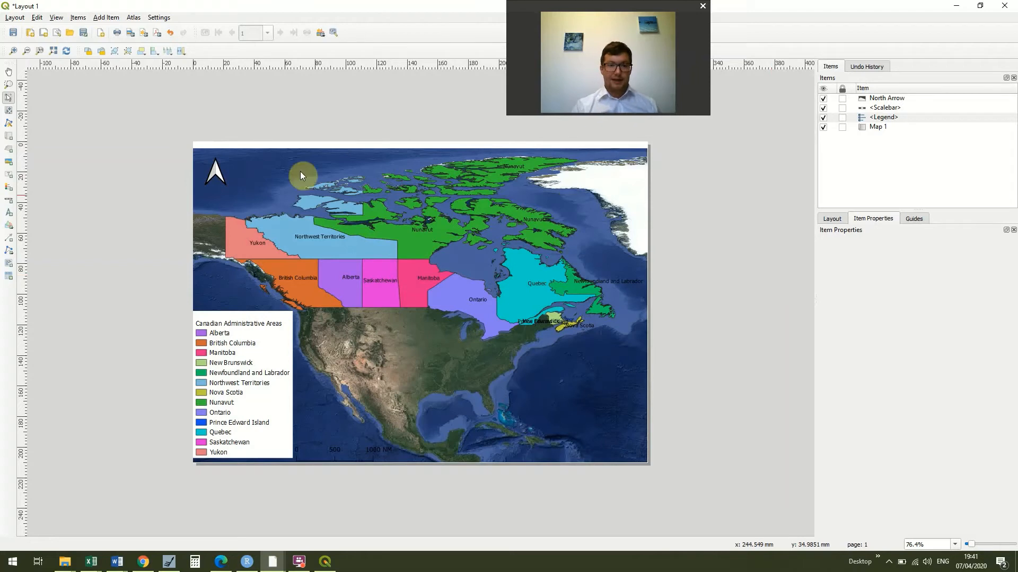
left_click(218, 170)
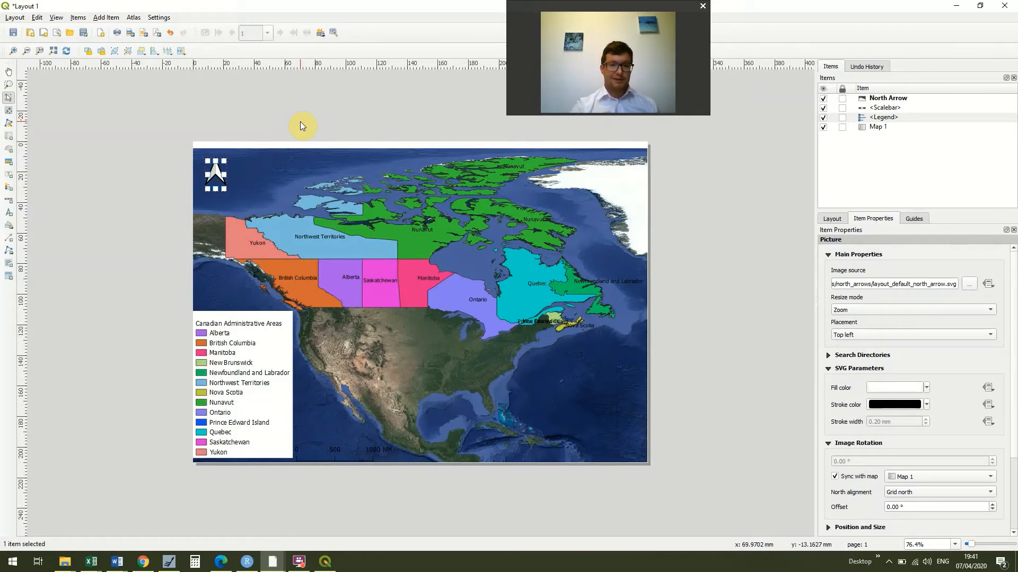
key("Delete")
Add an empty picture item in the map's upper-left corner, above Yukon
left_click(109, 16)
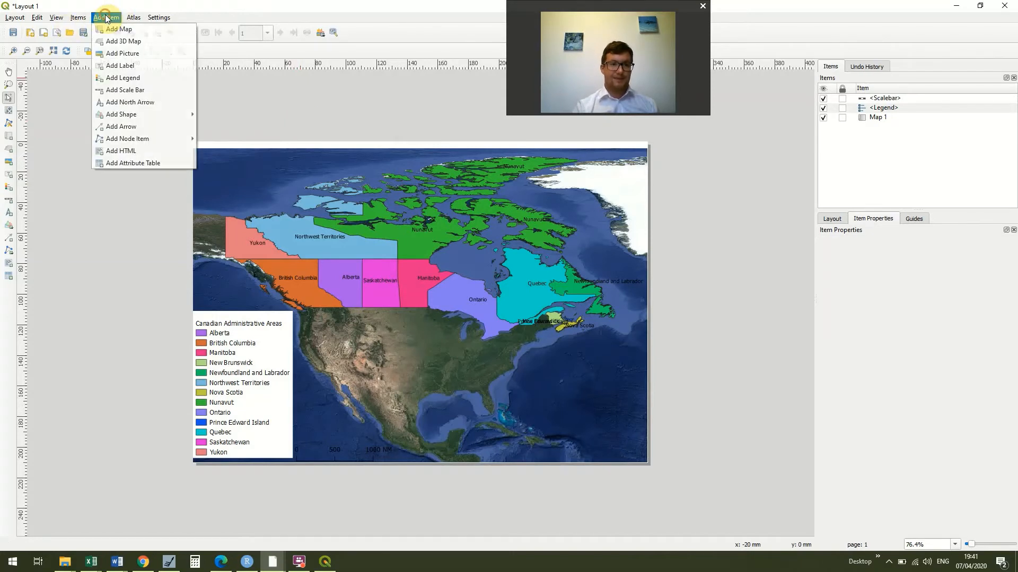
left_click(129, 53)
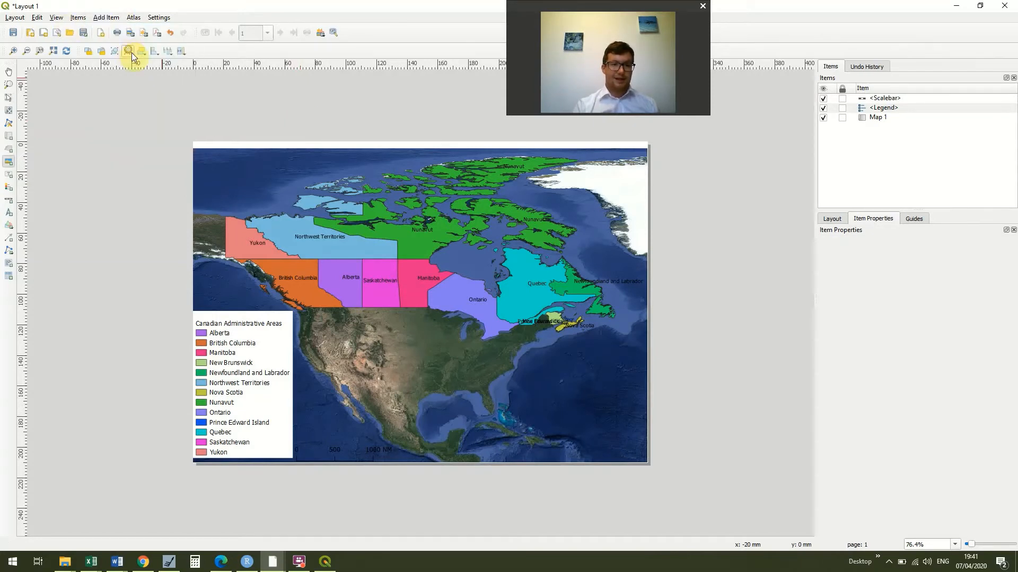
left_click_drag(203, 158, 228, 200)
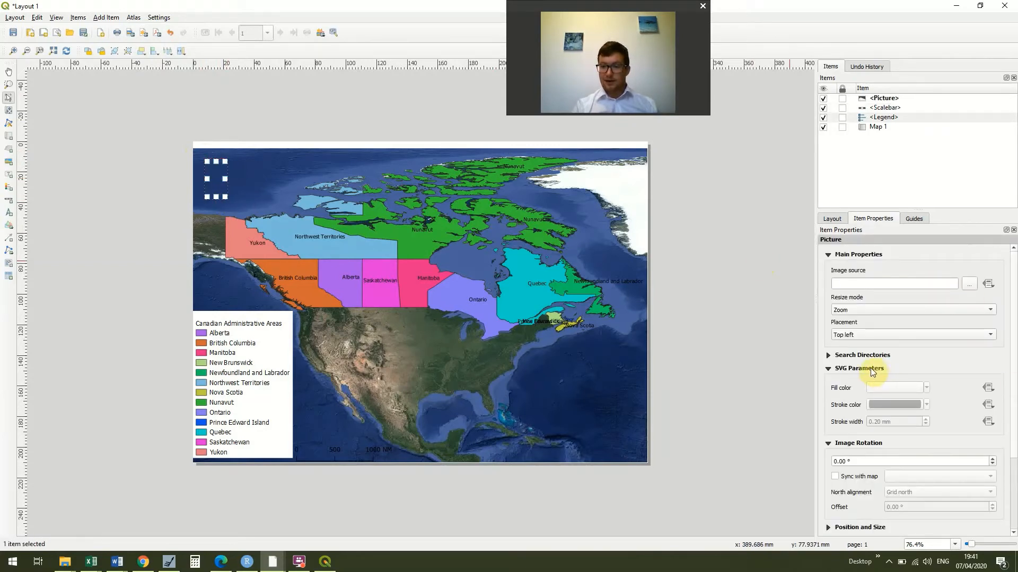
Assign the NorthArrow_11.svg arrow from the SVG search directories to the new picture
left_click(828, 355)
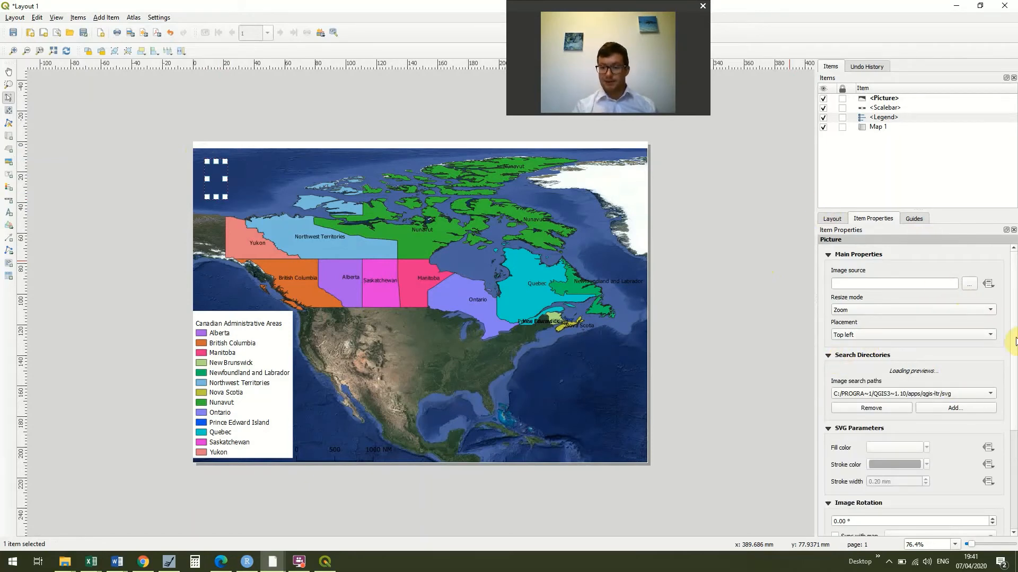
left_click(985, 393)
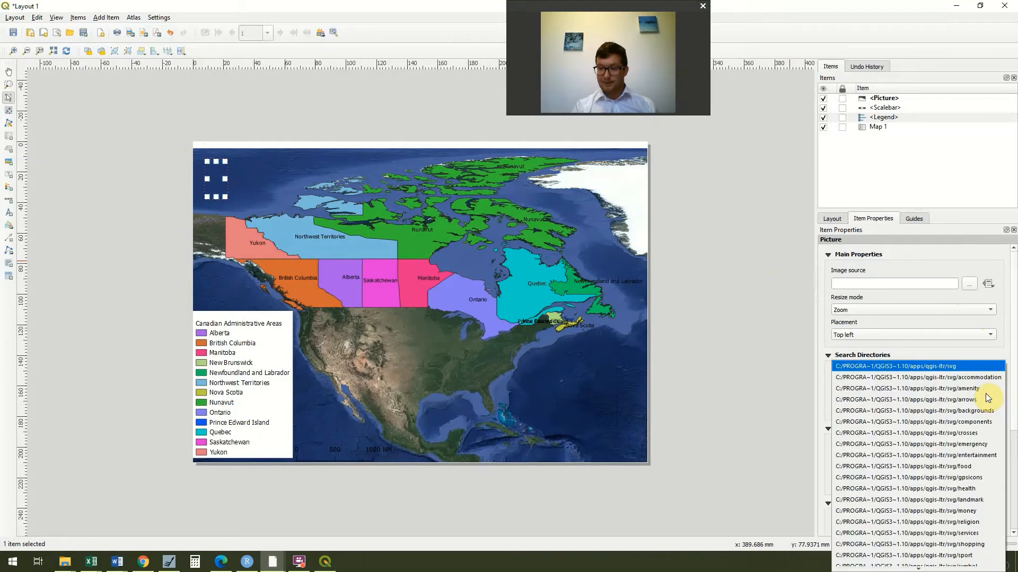
left_click(1001, 344)
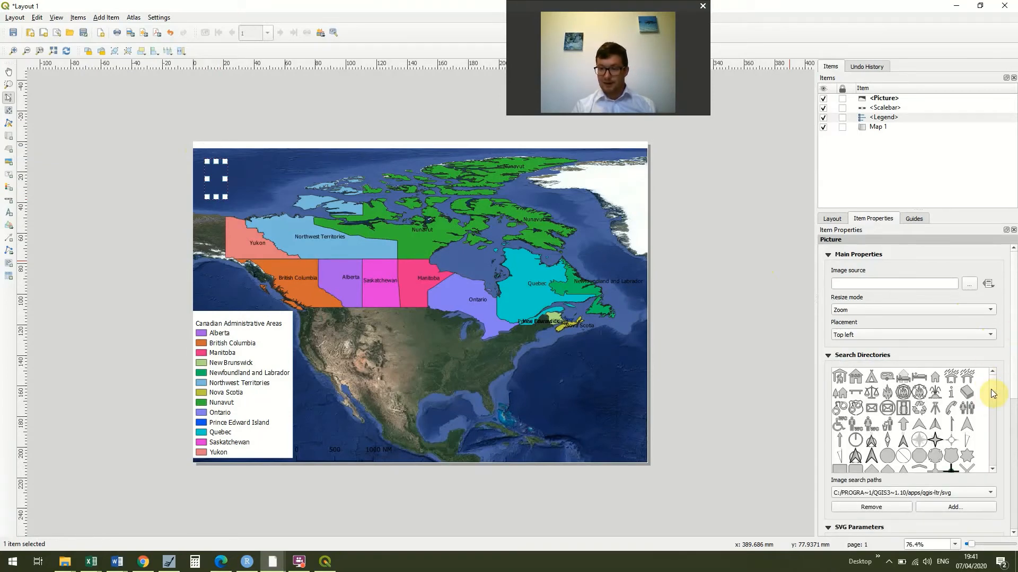
scroll(992, 392, "down", 2)
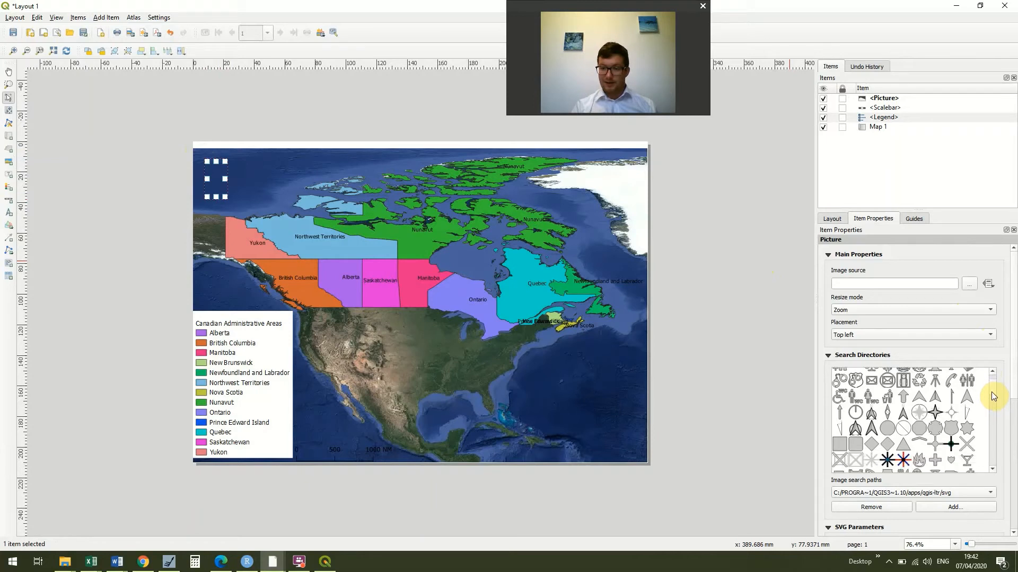
left_click(871, 425)
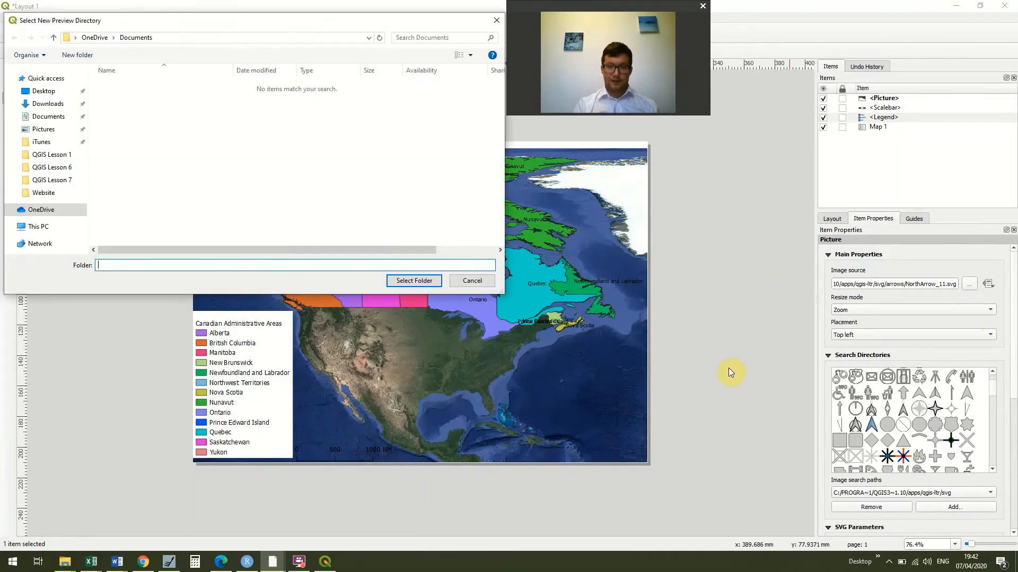
left_click(497, 24)
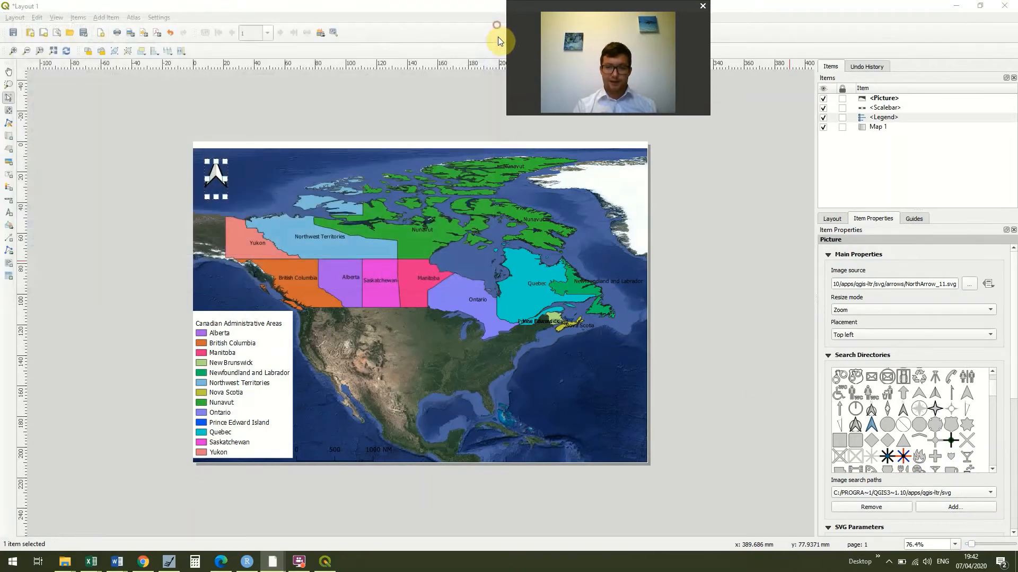
Set Map 1's rotation to 20 degrees and deselect the map
left_click(603, 227)
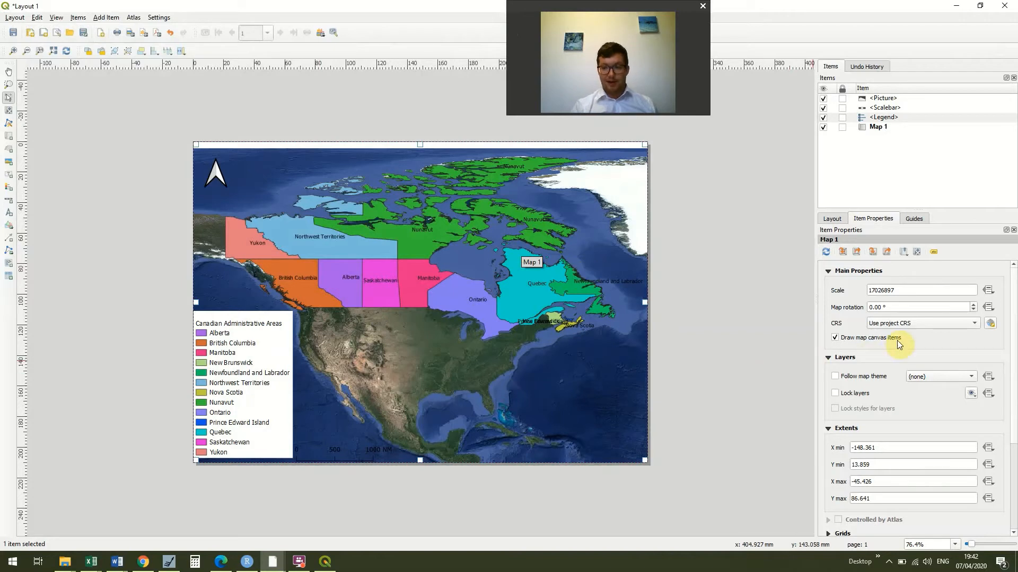
left_click(873, 308)
key("BackSpace")
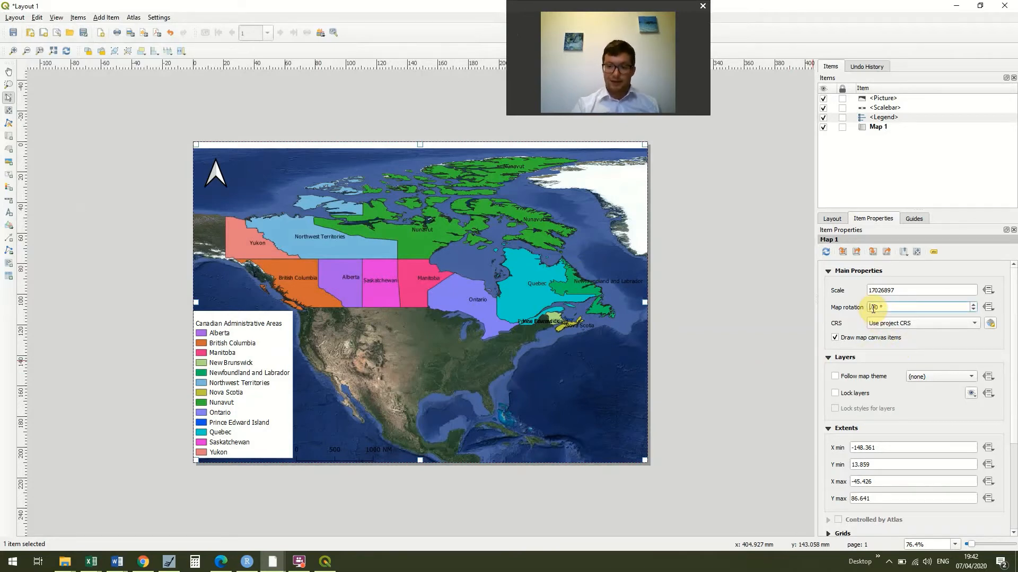
type("20")
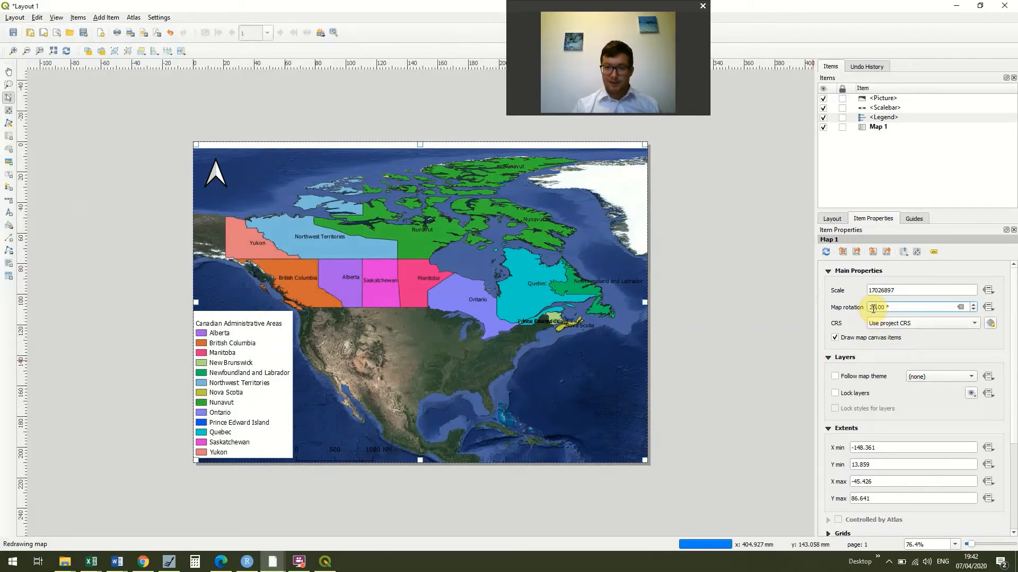
key("Return")
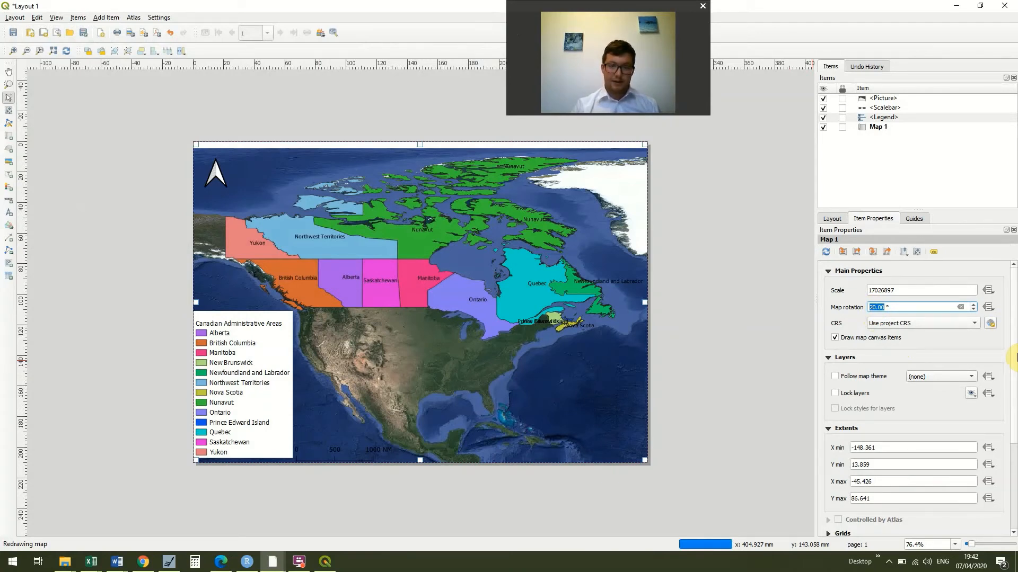
left_click(759, 377)
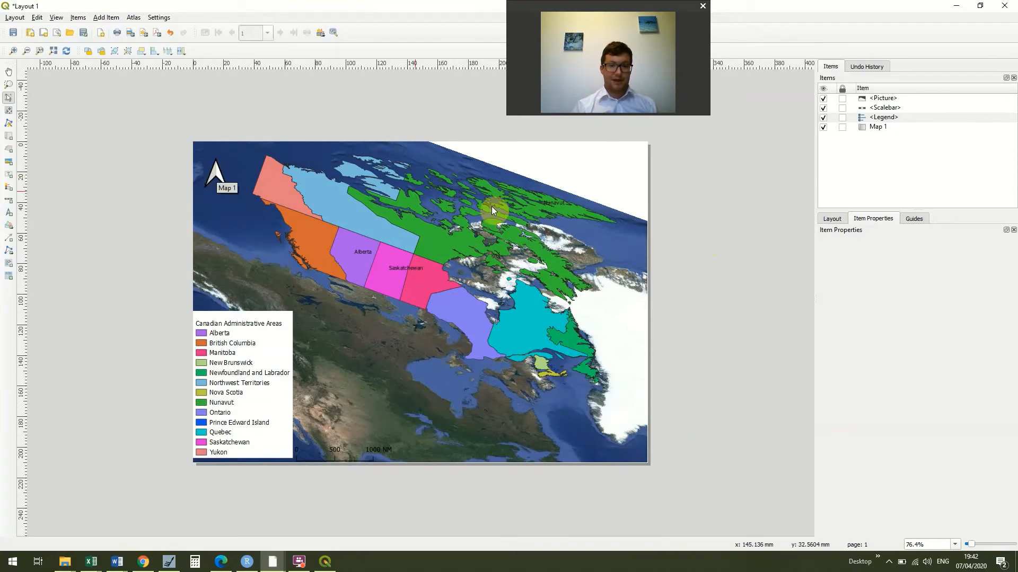
Reselect Map 1 and reset its rotation to 0 degrees
left_click(842, 221)
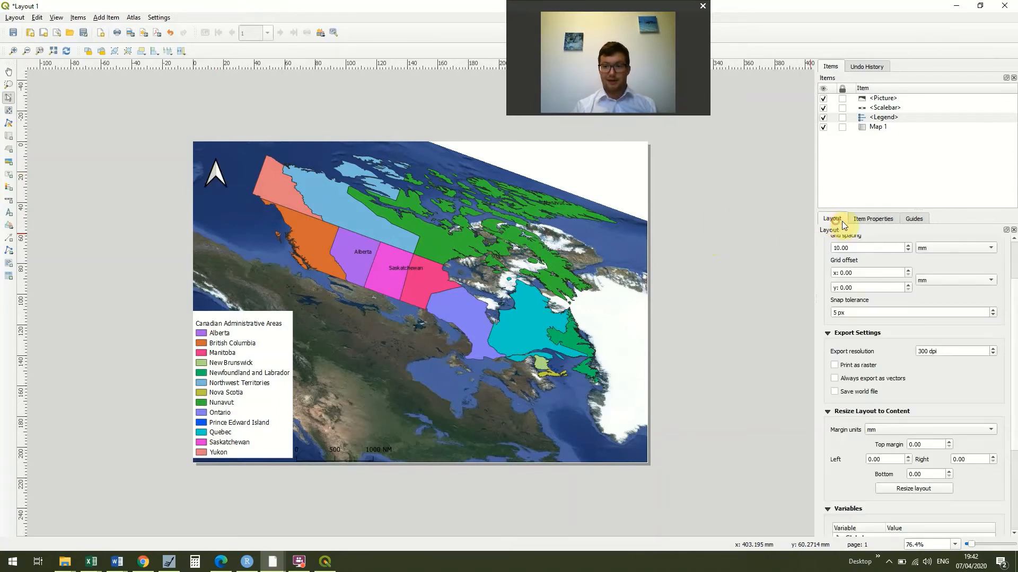
left_click(881, 119)
left_click(880, 127)
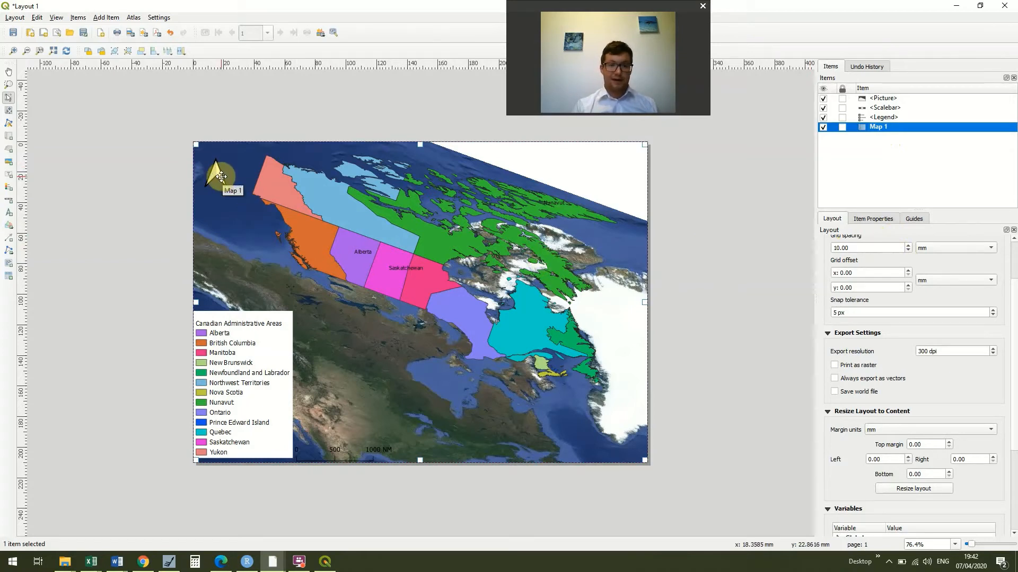
left_click(835, 222)
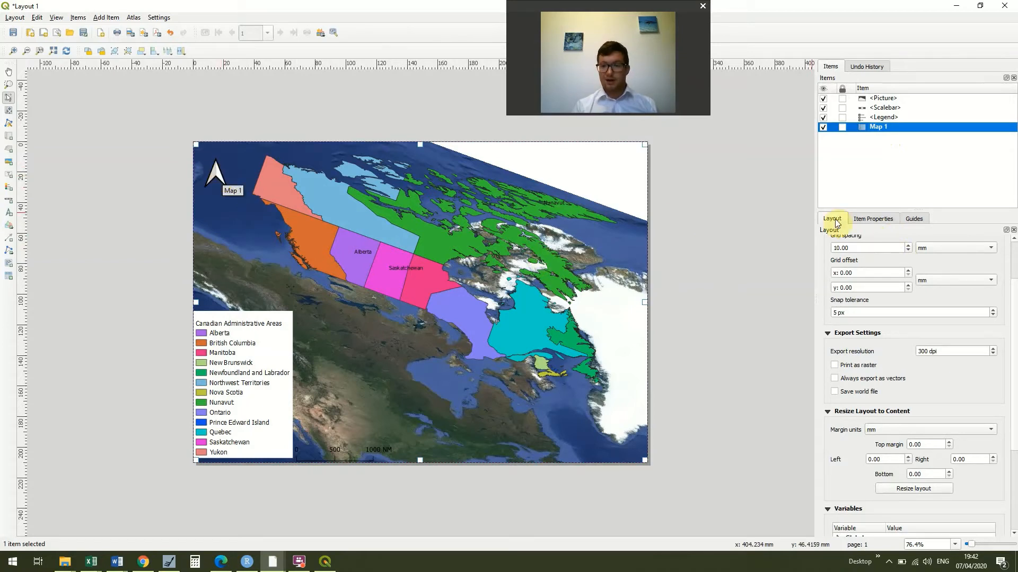
left_click(873, 218)
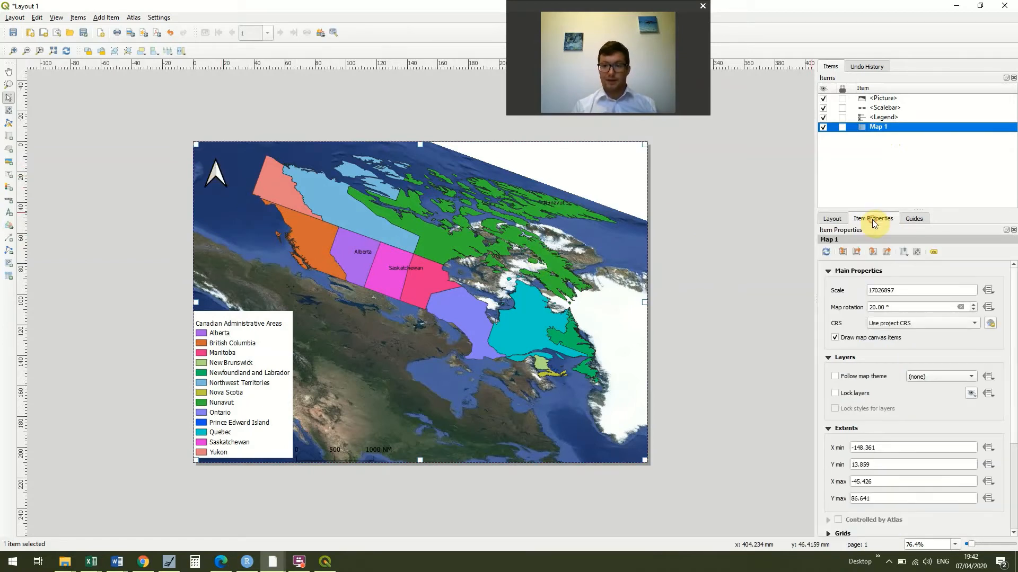
left_click(873, 307)
key("BackSpace")
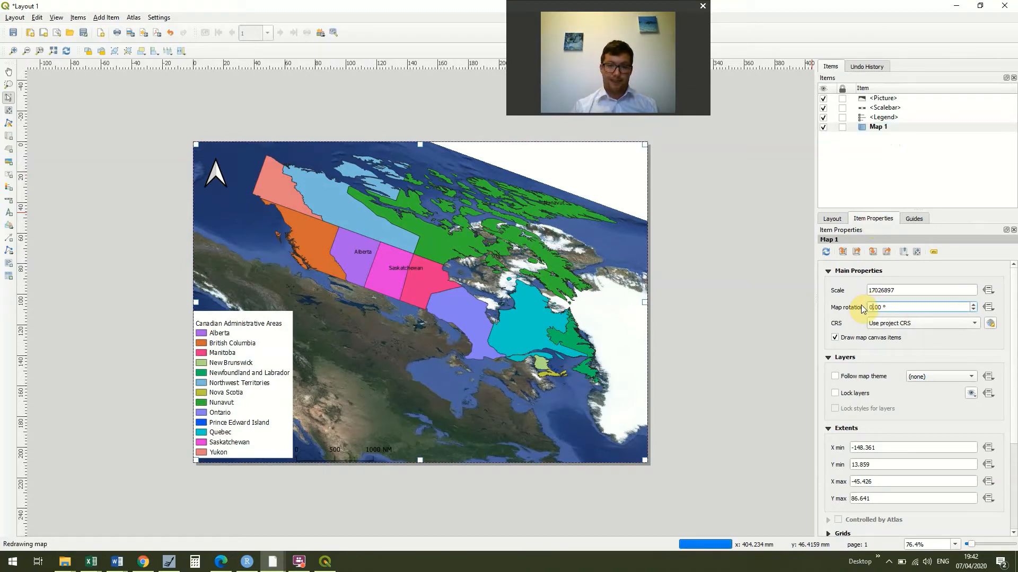
key("ctrl+a")
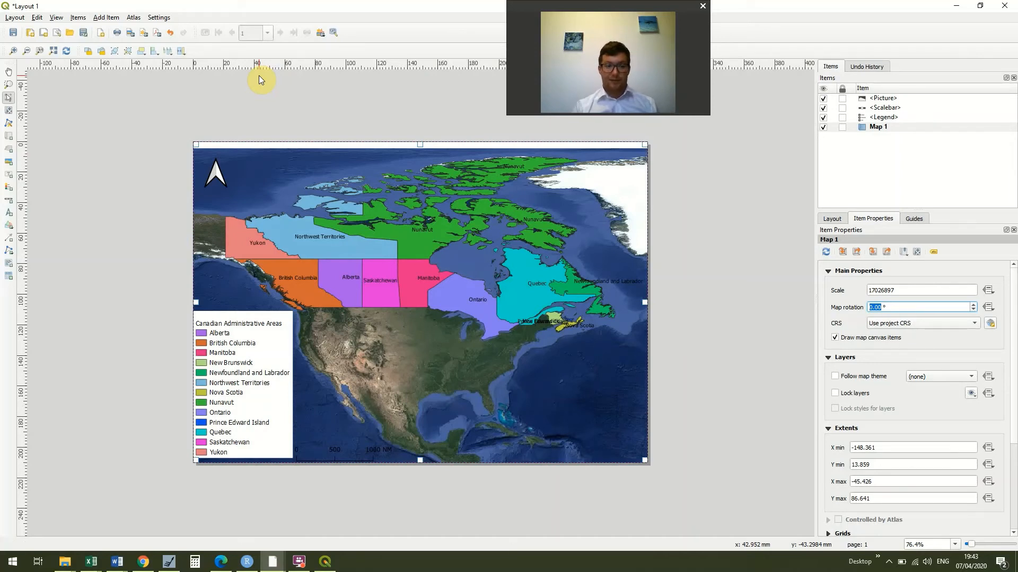
Start exporting the layout as an image, dismiss the WMS layers notice and choose the QGIS Lesson 8 folder as destination
left_click(16, 21)
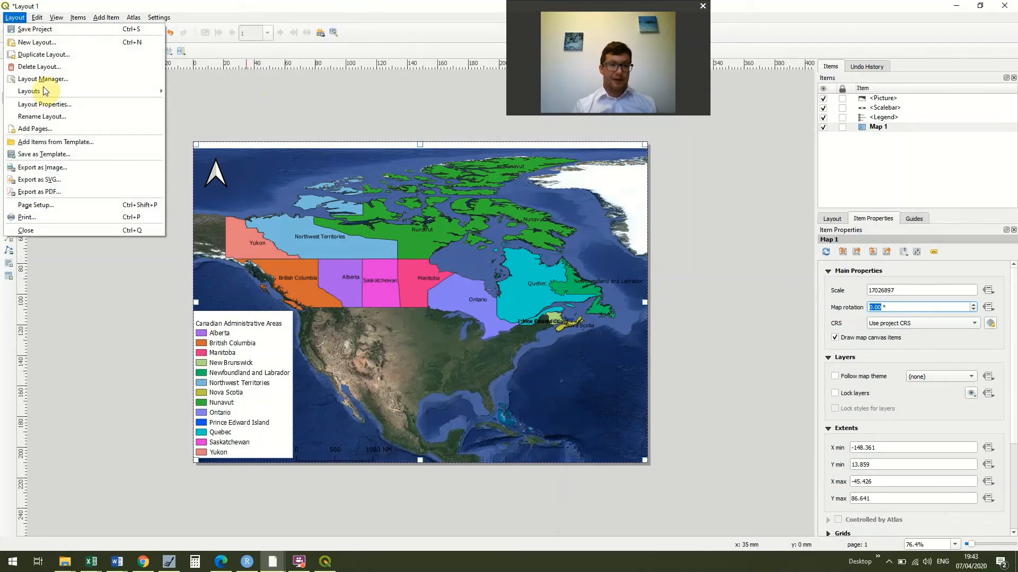
left_click(63, 167)
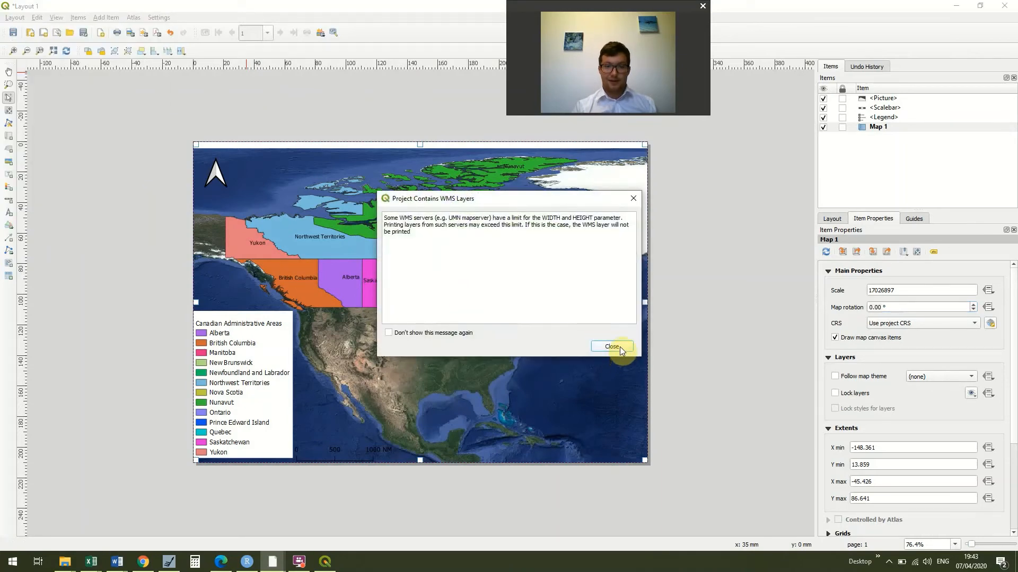
left_click(463, 332)
left_click(619, 348)
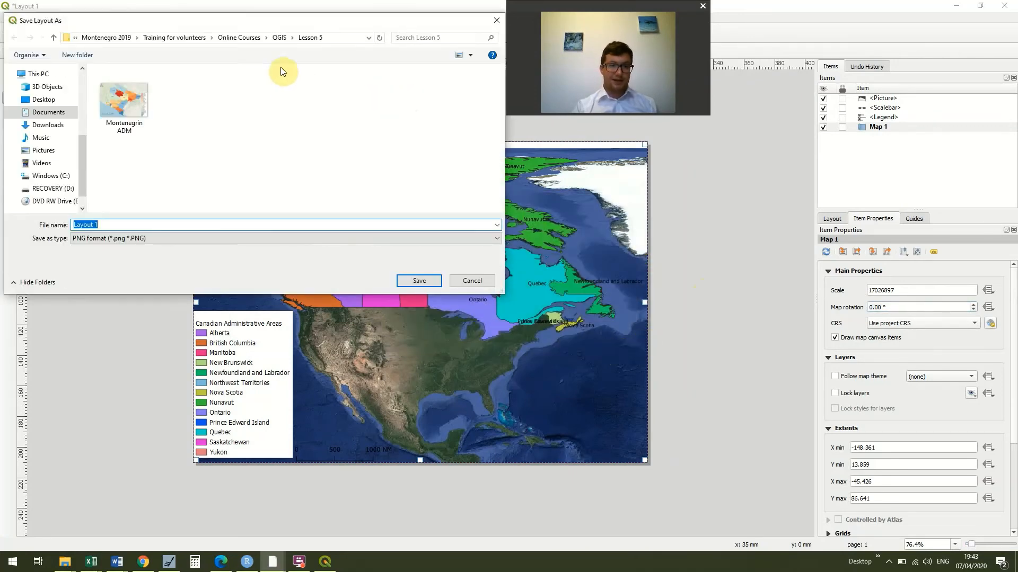
left_click(254, 39)
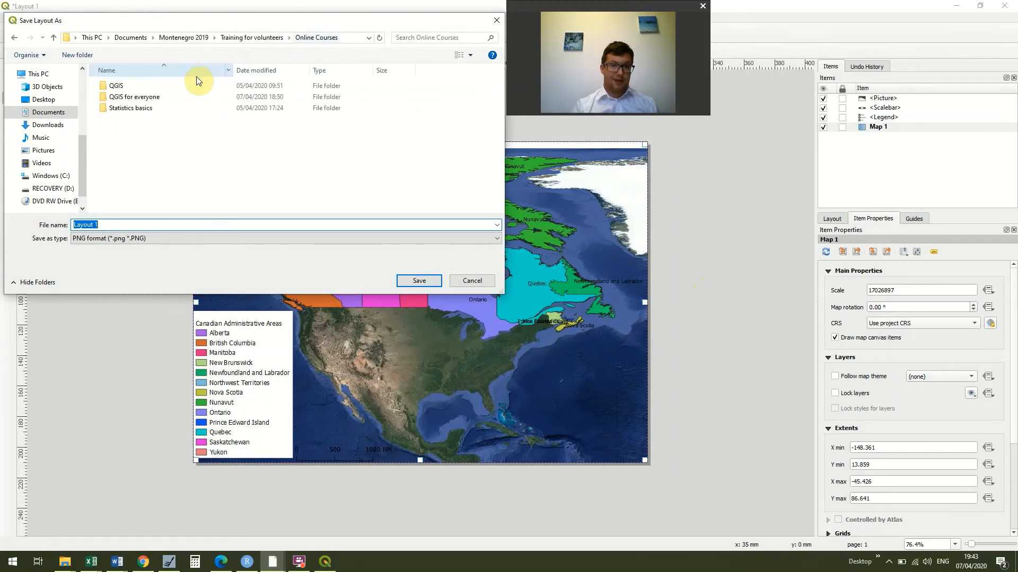
double_click(187, 93)
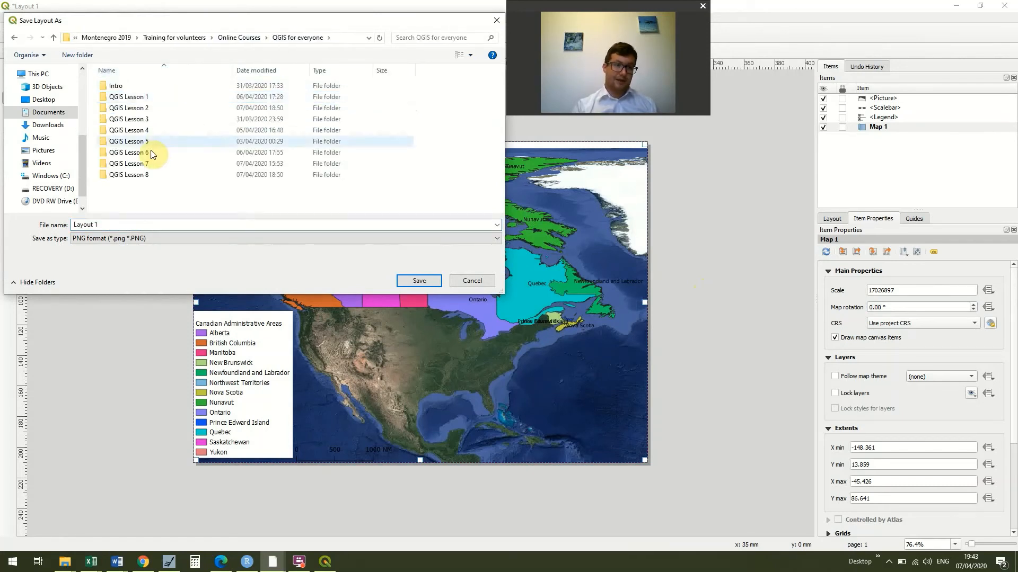
left_click(148, 173)
double_click(147, 170)
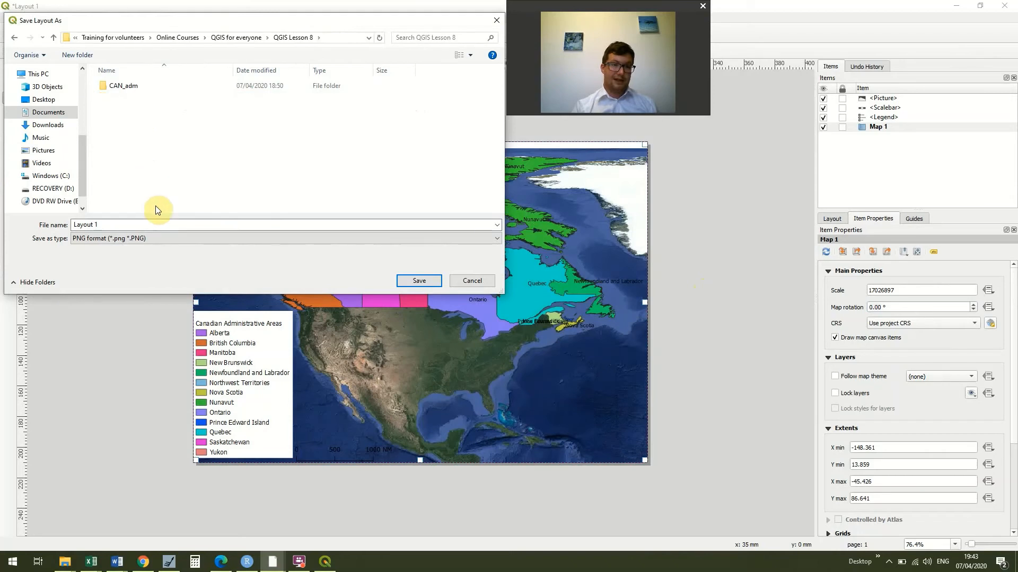
Save the layout as the PNG image "Lesson 8 map" with the default export options at 300 dpi
left_click(150, 220)
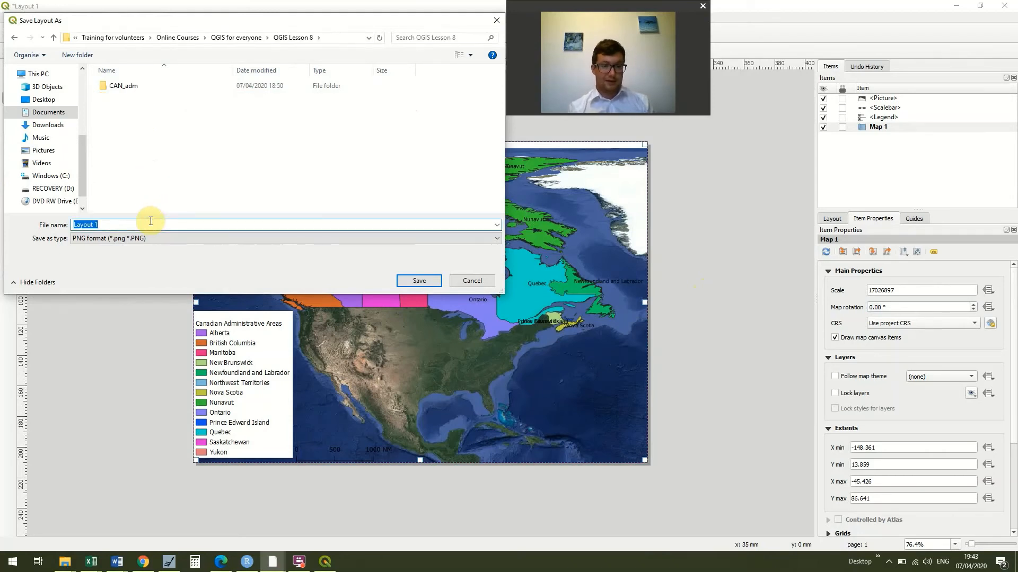
type("Lesson 8 map")
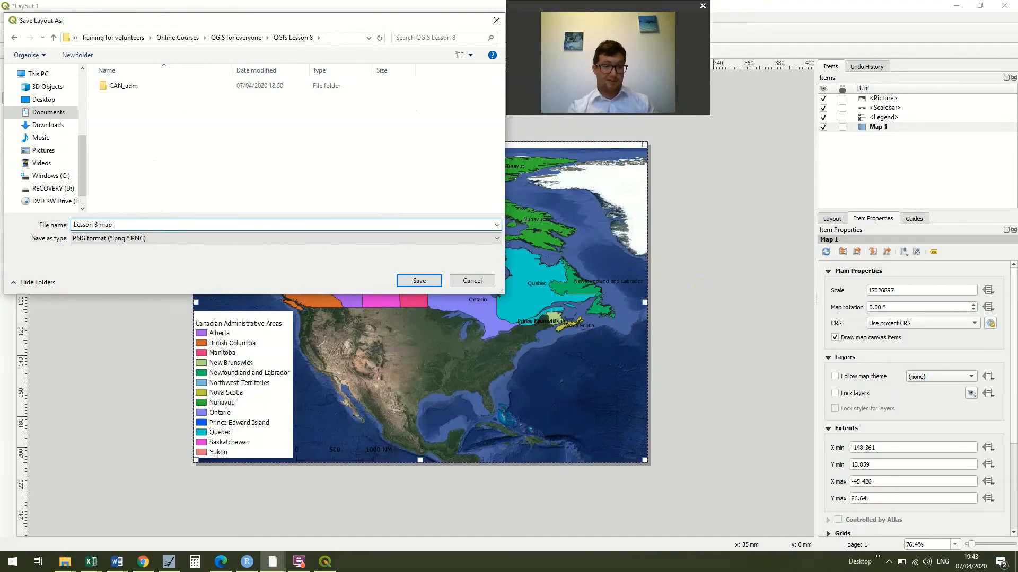
key("Return")
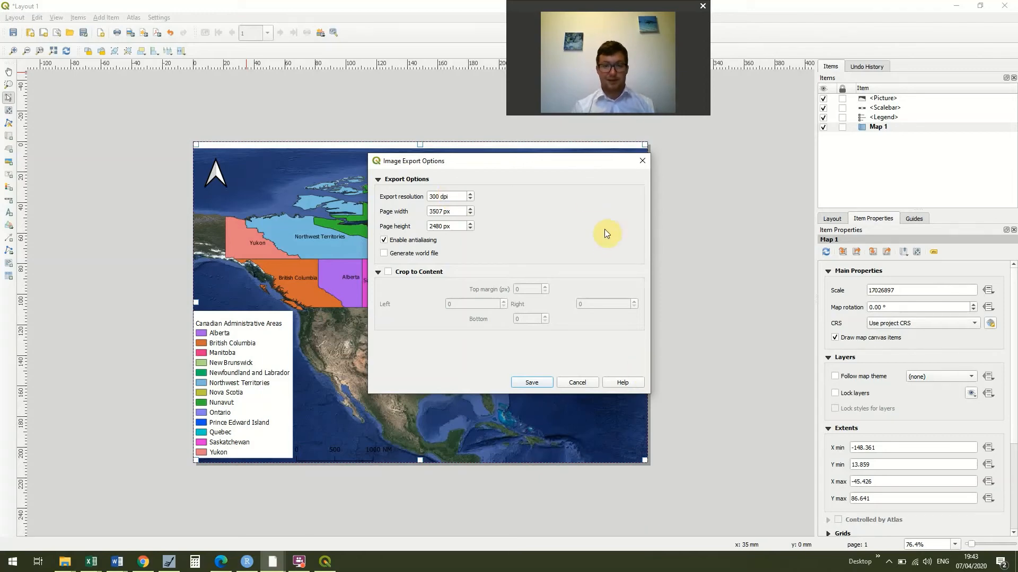
left_click(531, 382)
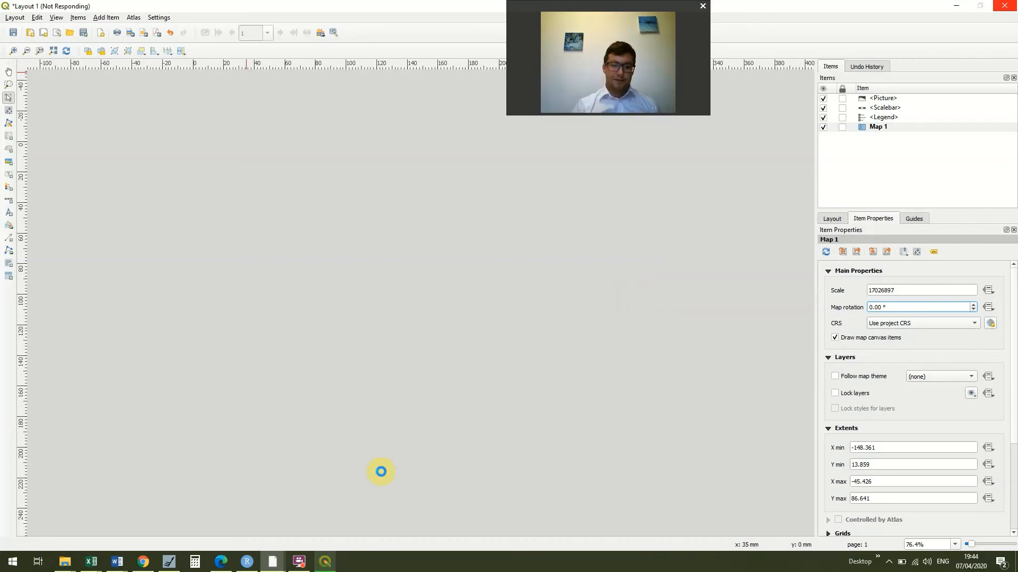
mouse_move(331, 566)
left_click(335, 528)
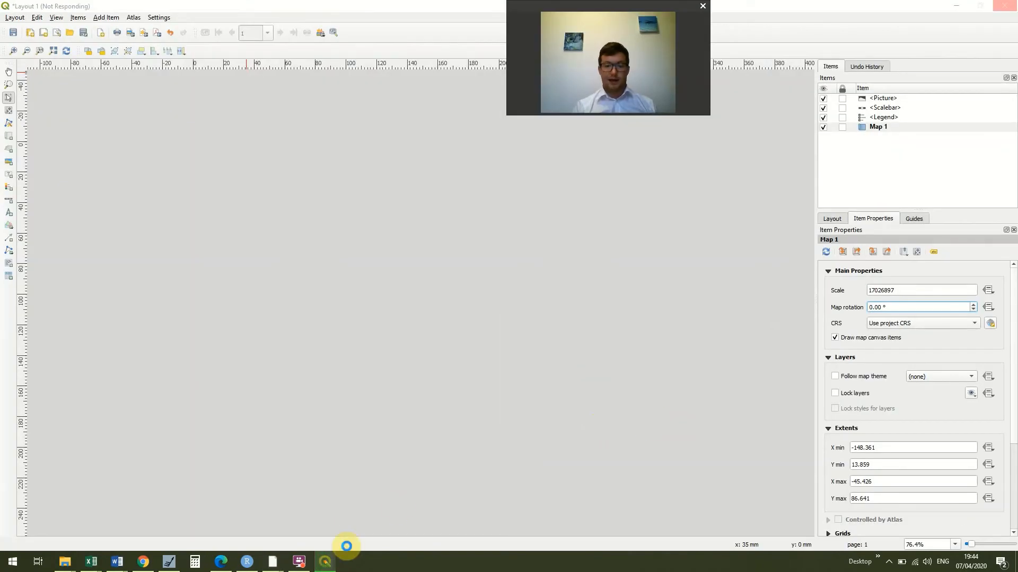
left_click(300, 563)
left_click(421, 162)
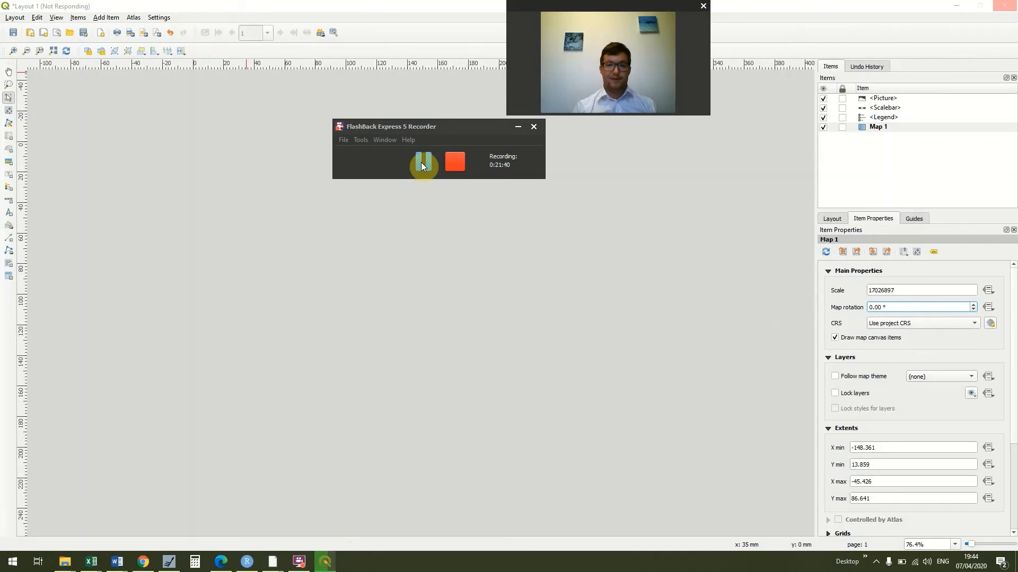
left_click(427, 158)
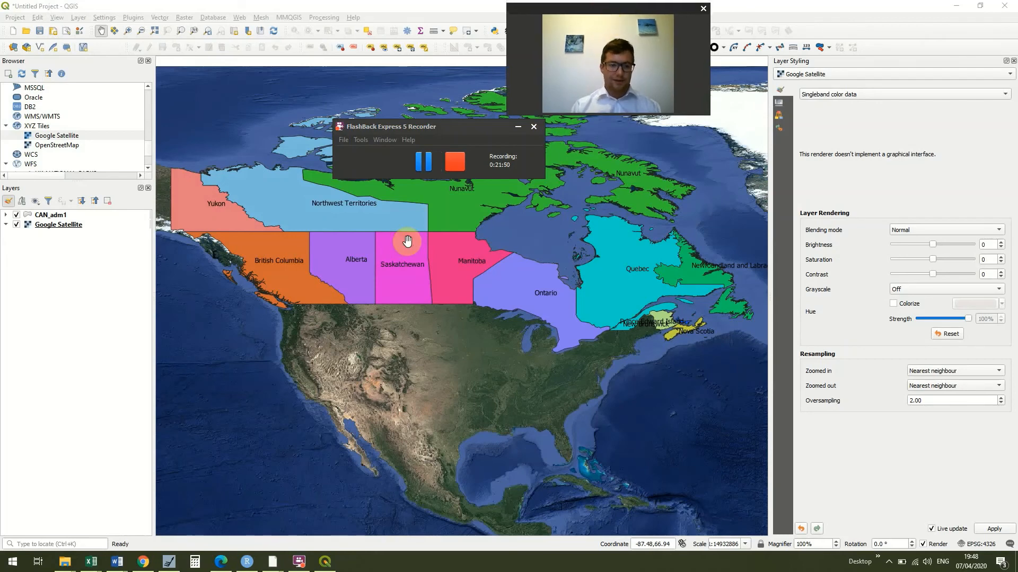
Switch to the QGIS Lesson 8 folder in File Explorer and open the exported Lesson 8 map image
mouse_move(65, 562)
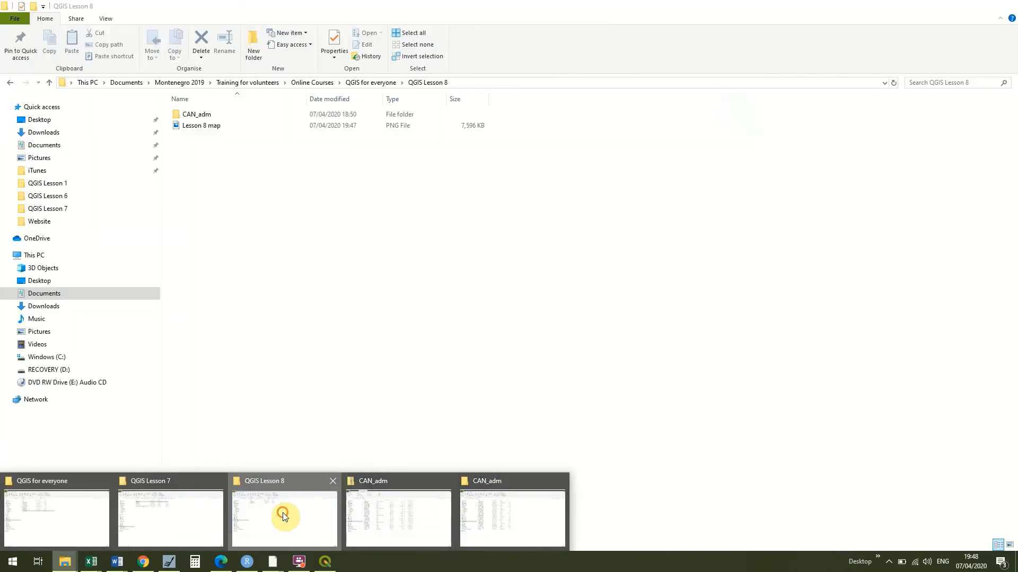
left_click(282, 513)
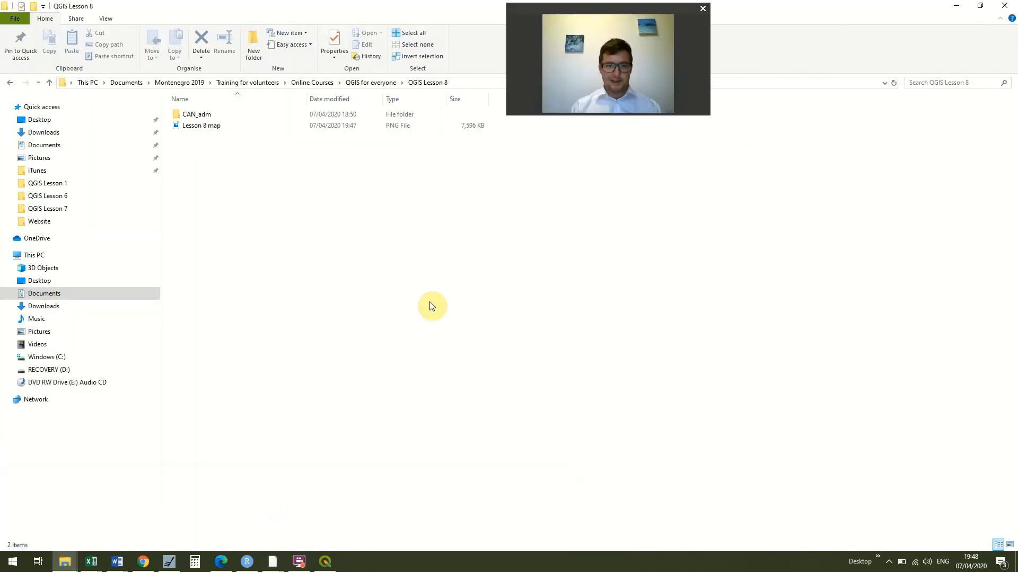
double_click(322, 125)
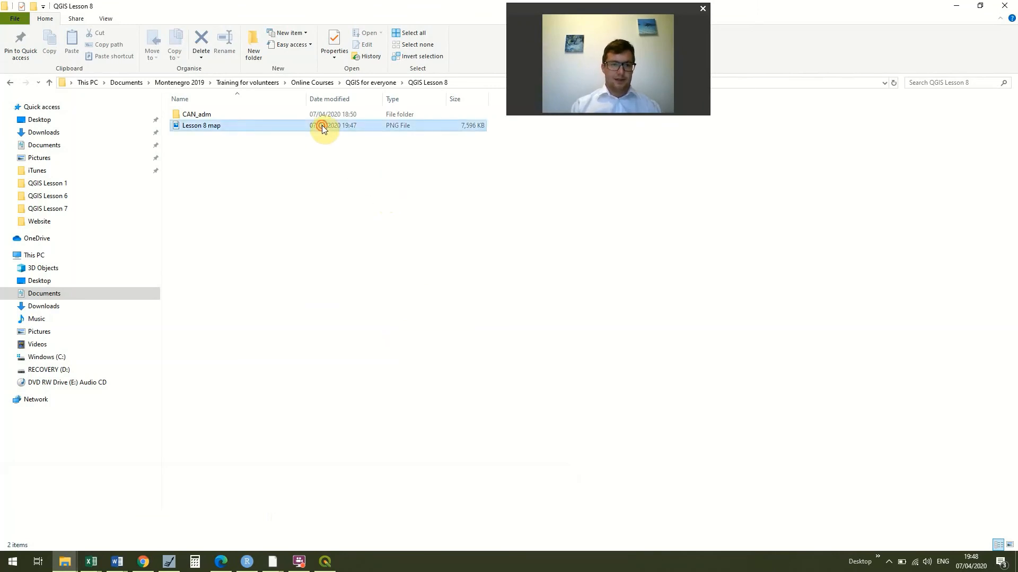